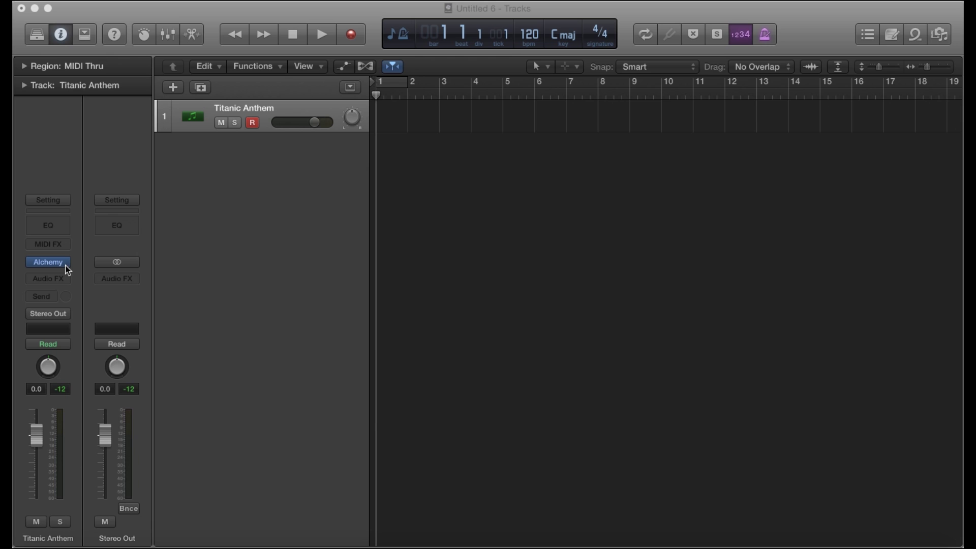
# Check which version of Logic Pro X is installed and close the information window.
pyautogui.click(56, 1)
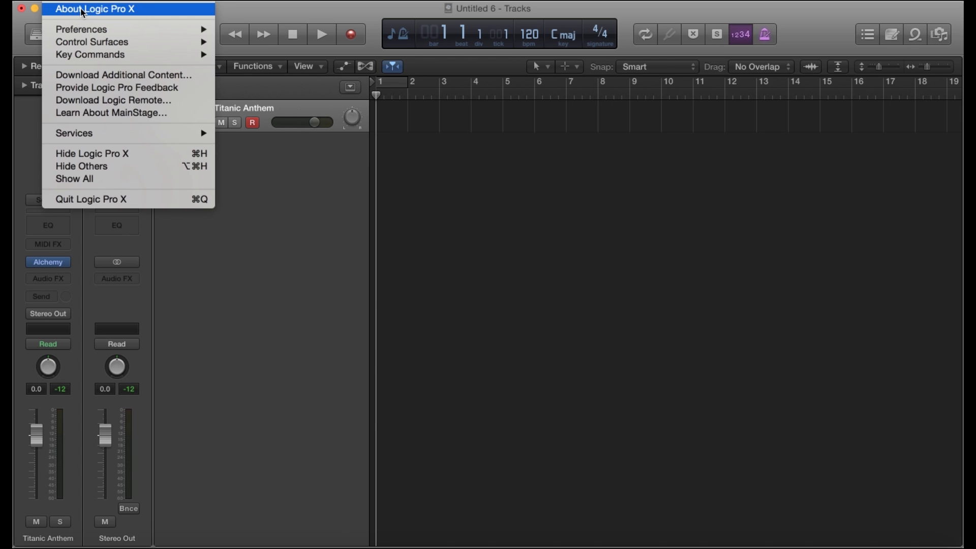
pyautogui.click(83, 11)
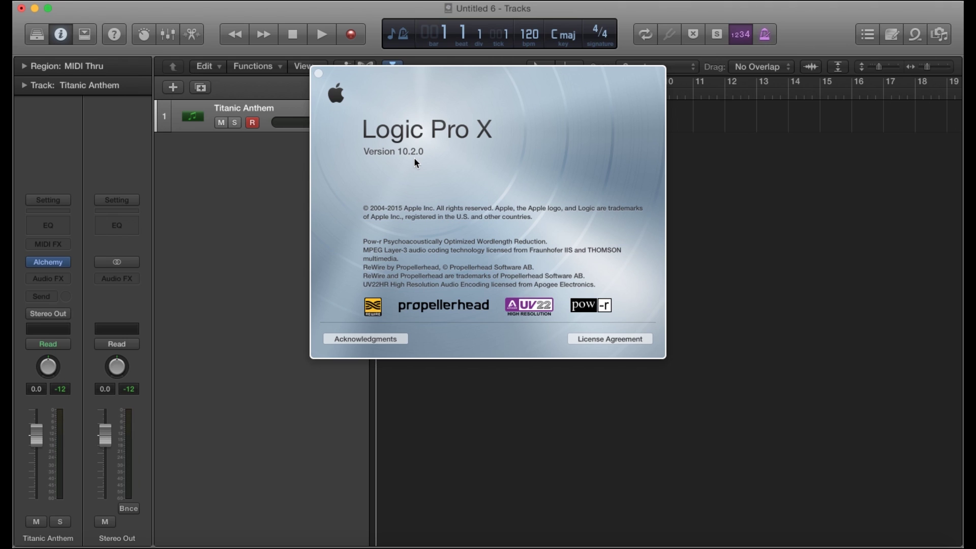
pyautogui.click(318, 74)
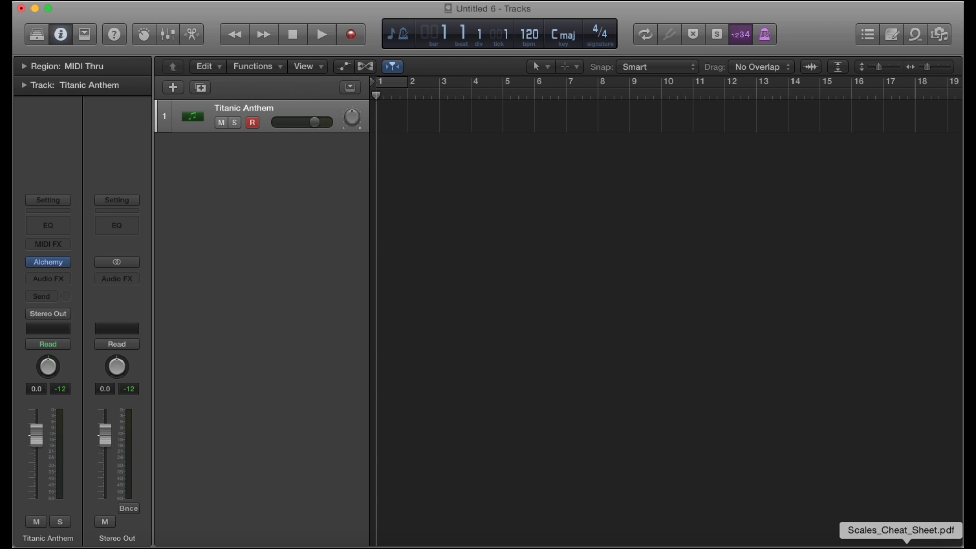
# Switch to Scales_Cheat_Sheet.pdf, read through the minor scales on page 2, and return to Logic Pro X.
pyautogui.click(906, 543)
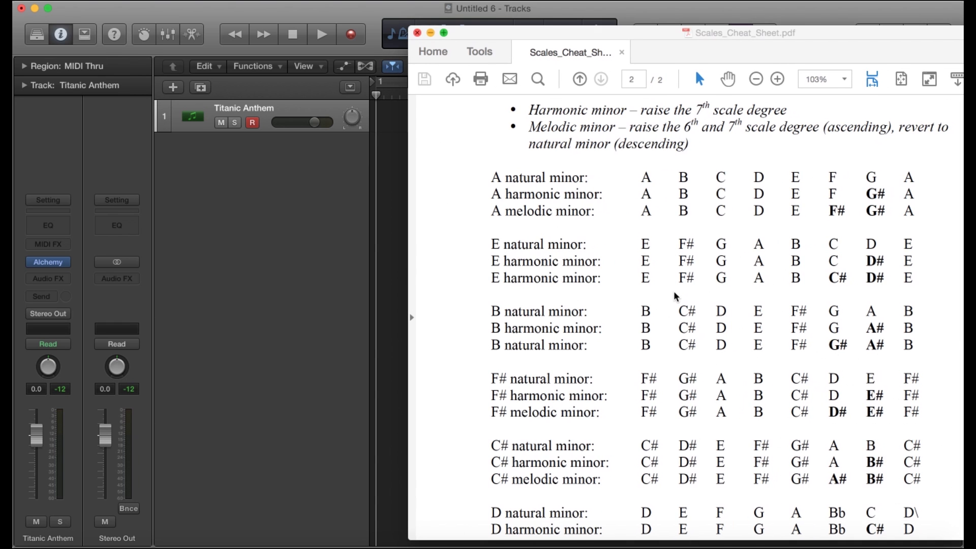
pyautogui.scroll(5, 627, 244)
pyautogui.scroll(-2, 628, 245)
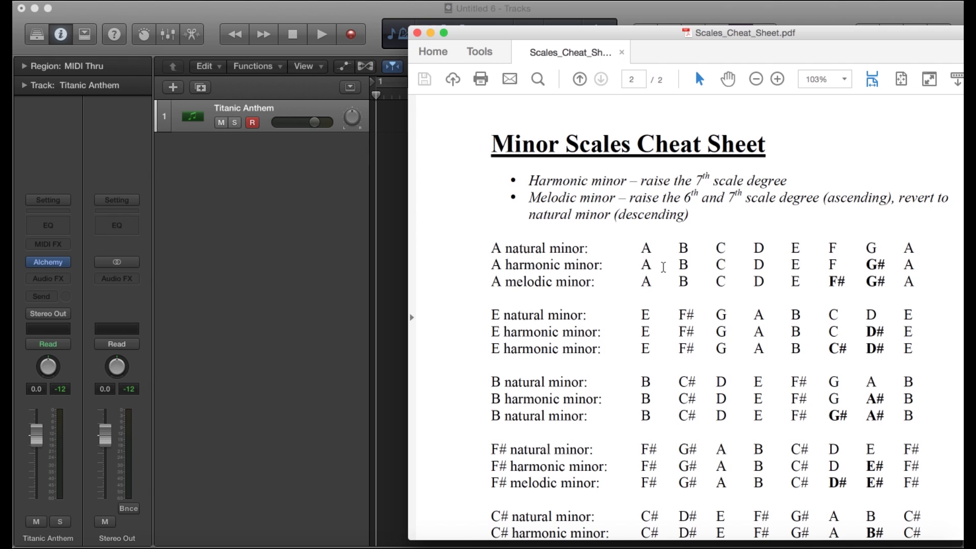
pyautogui.scroll(-1, 638, 278)
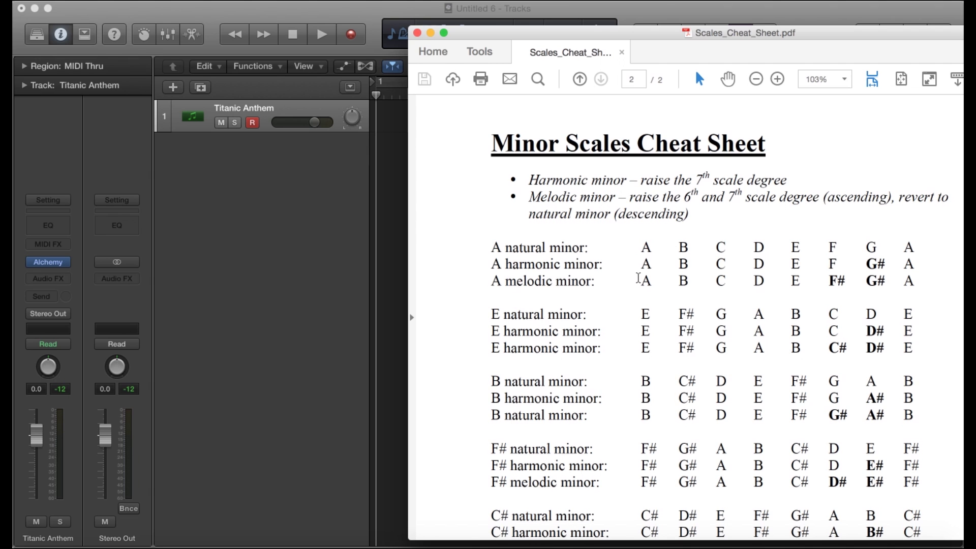
pyautogui.scroll(-2, 639, 278)
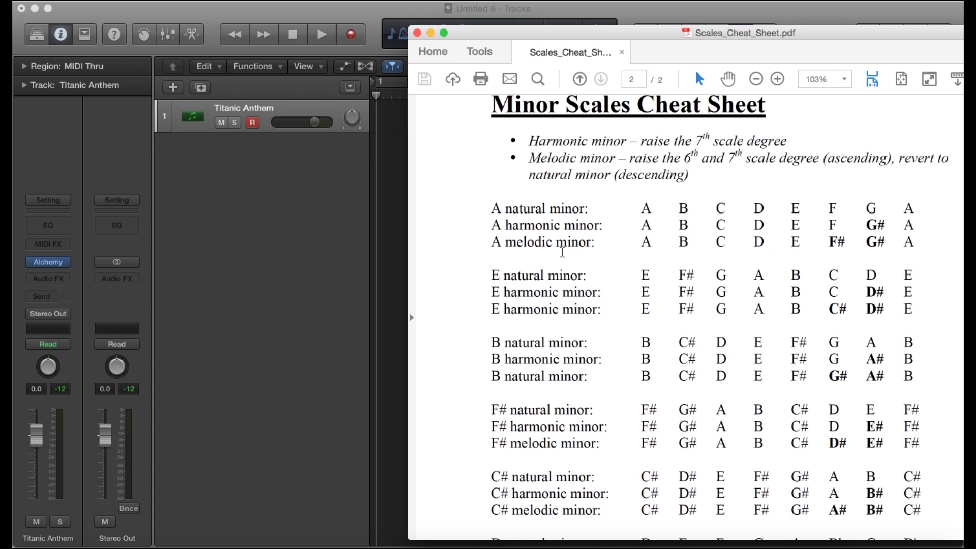
pyautogui.scroll(-1, 525, 227)
pyautogui.scroll(-7, 524, 228)
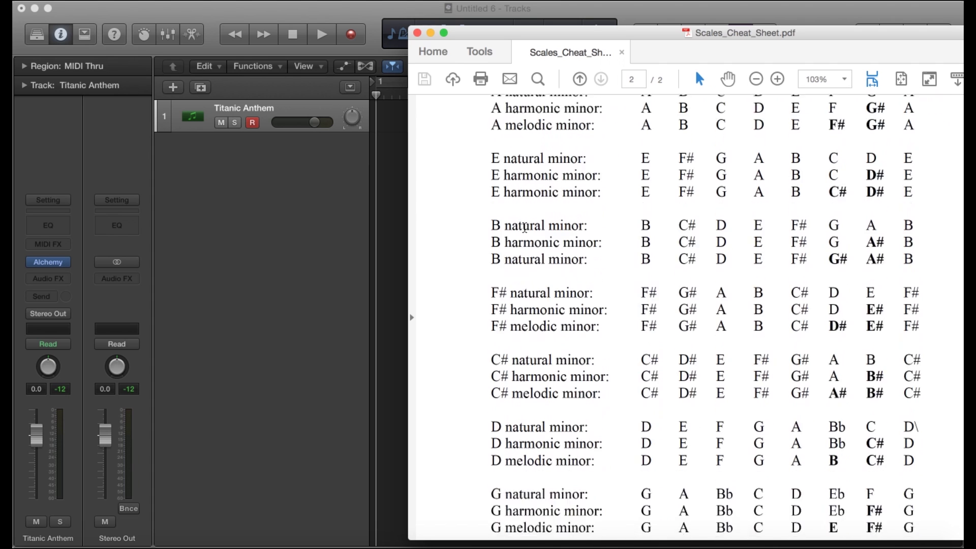
pyautogui.scroll(-5, 525, 227)
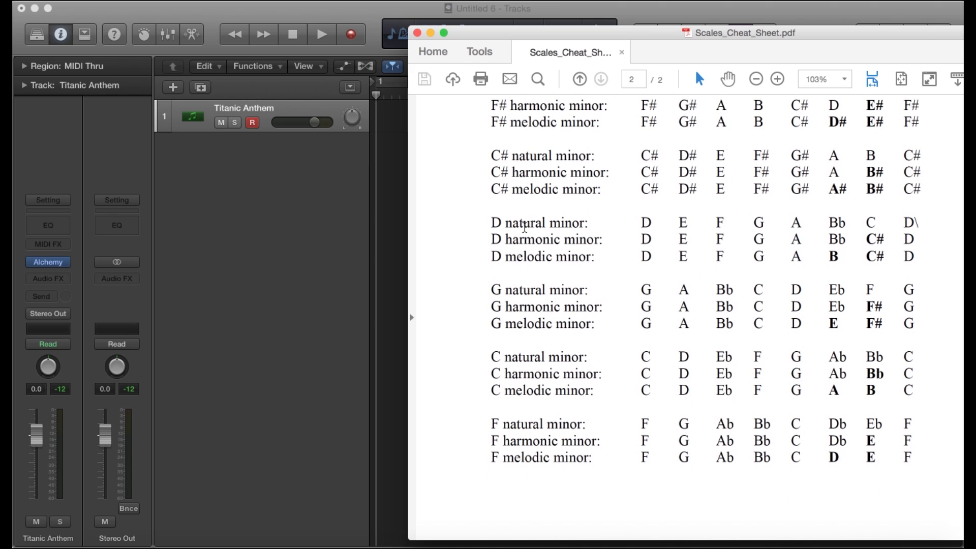
pyautogui.scroll(14, 525, 228)
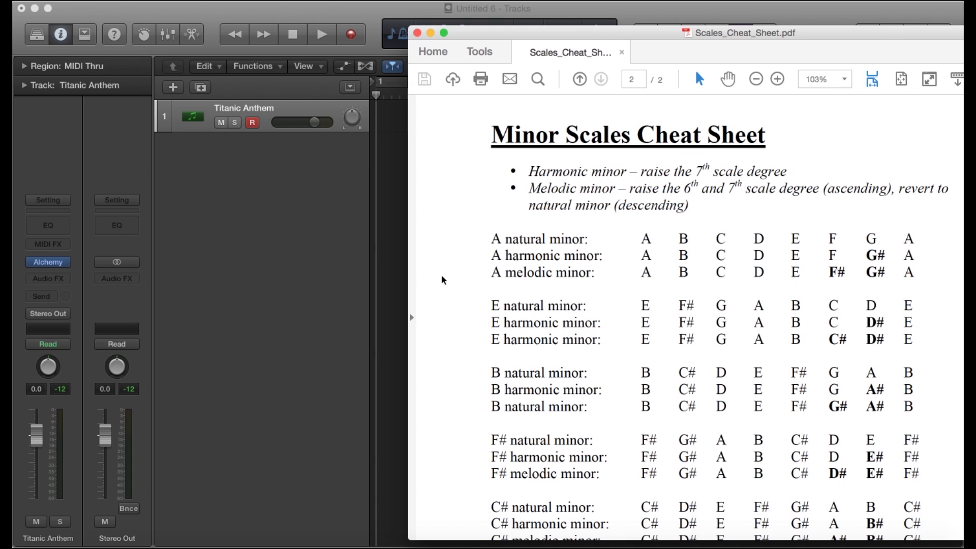
pyautogui.click(260, 101)
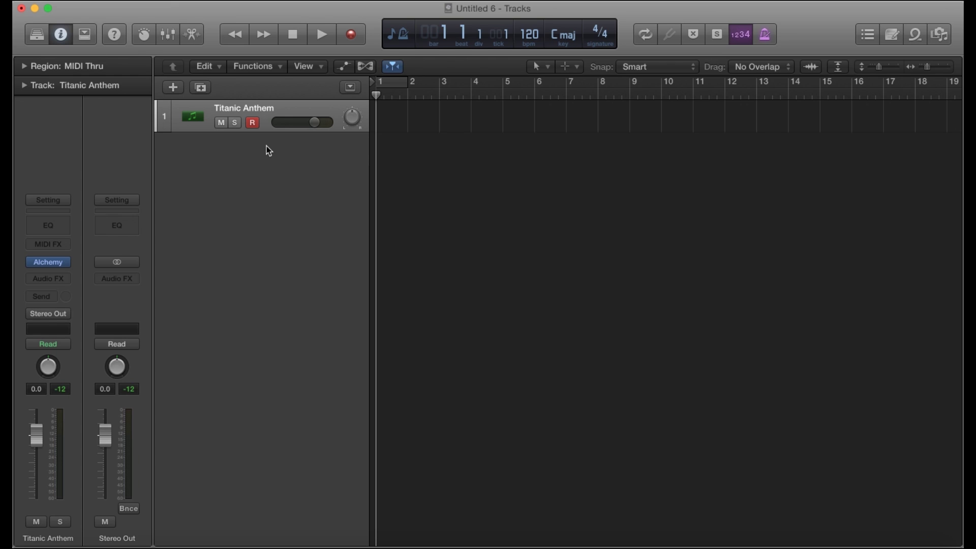
# Open the Piano Roll editor for the Titanic Anthem track with the octave around C4 in view.
pyautogui.click(193, 34)
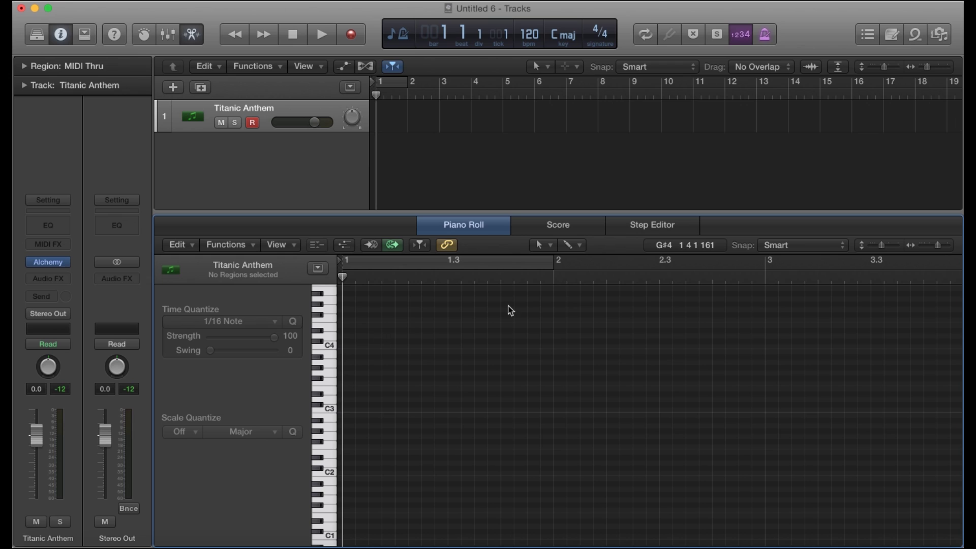
pyautogui.click(193, 35)
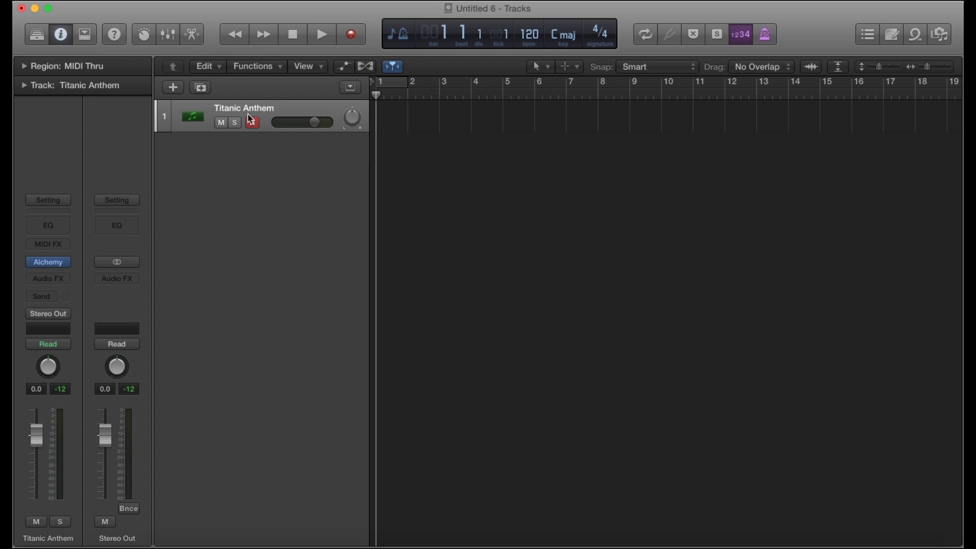
pyautogui.click(193, 36)
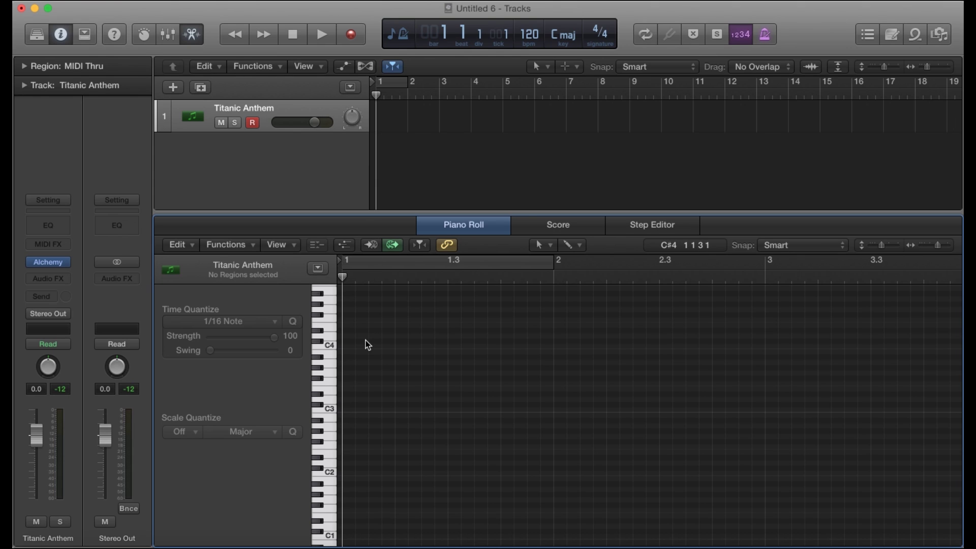
pyautogui.scroll(1, 368, 345)
pyautogui.scroll(1, 368, 345)
pyautogui.scroll(-1, 368, 345)
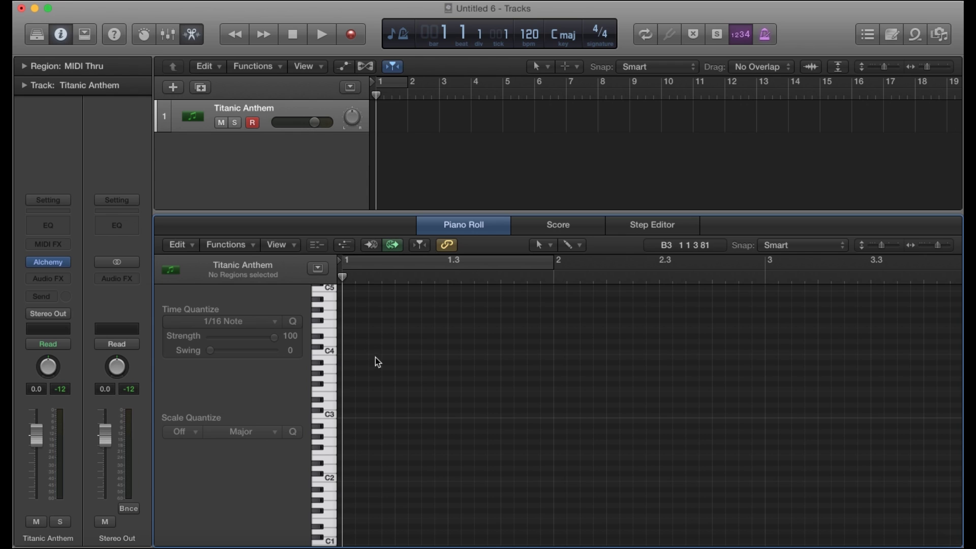
# Check that the Pencil Tool is the secondary tool, draw four trial notes in bar 1, and delete them all.
pyautogui.click(577, 247)
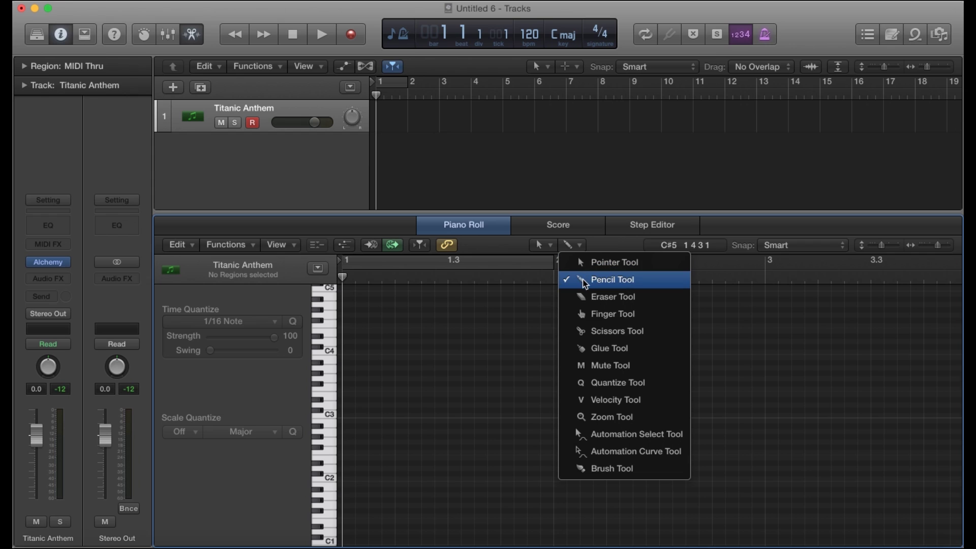
pyautogui.click(603, 241)
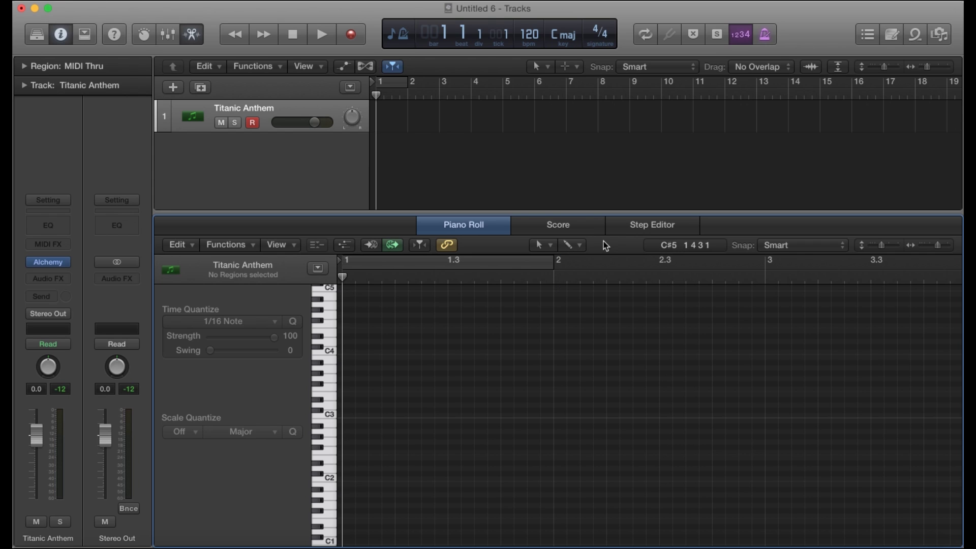
pyautogui.click(347, 341)
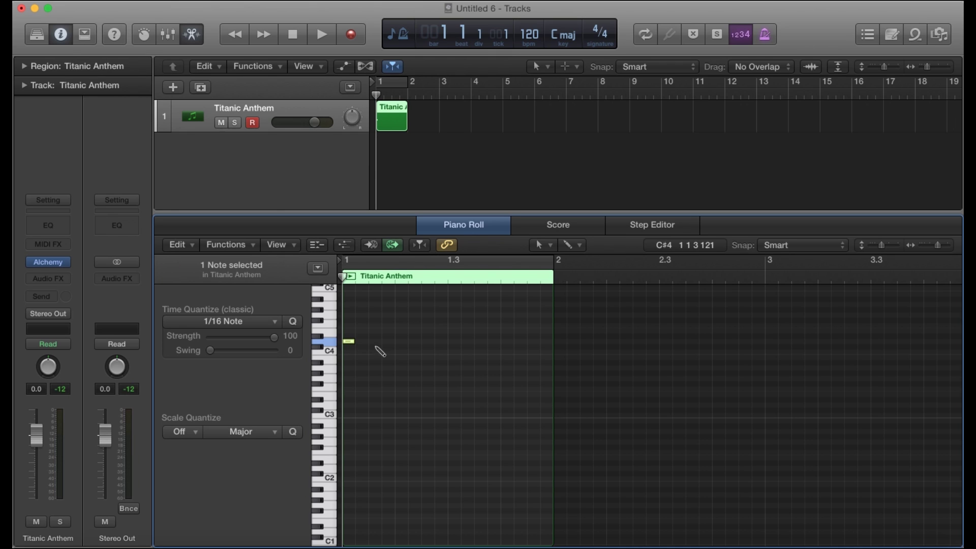
pyautogui.click(384, 352)
pyautogui.click(420, 331)
pyautogui.click(453, 321)
pyautogui.moveTo(490, 358); pyautogui.dragTo(348, 311)
pyautogui.press('Delete')
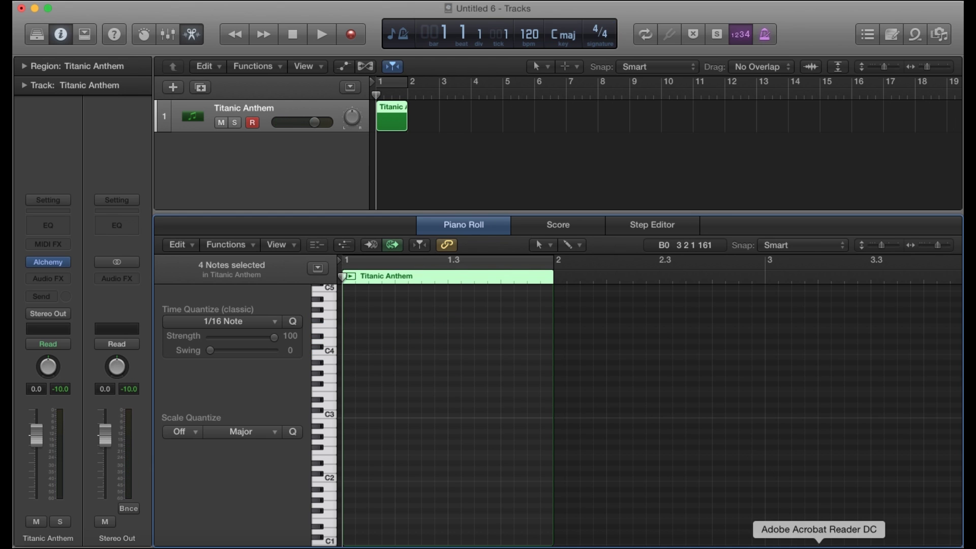
# Look up the A harmonic minor scale in the cheat sheet PDF, highlight its notes, and return to the Piano Roll.
pyautogui.click(819, 546)
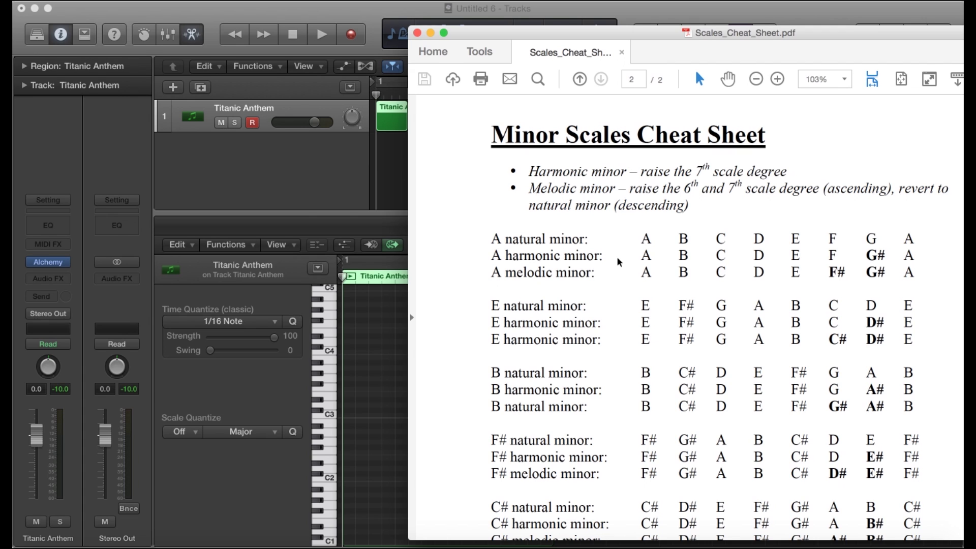
pyautogui.scroll(-2, 618, 261)
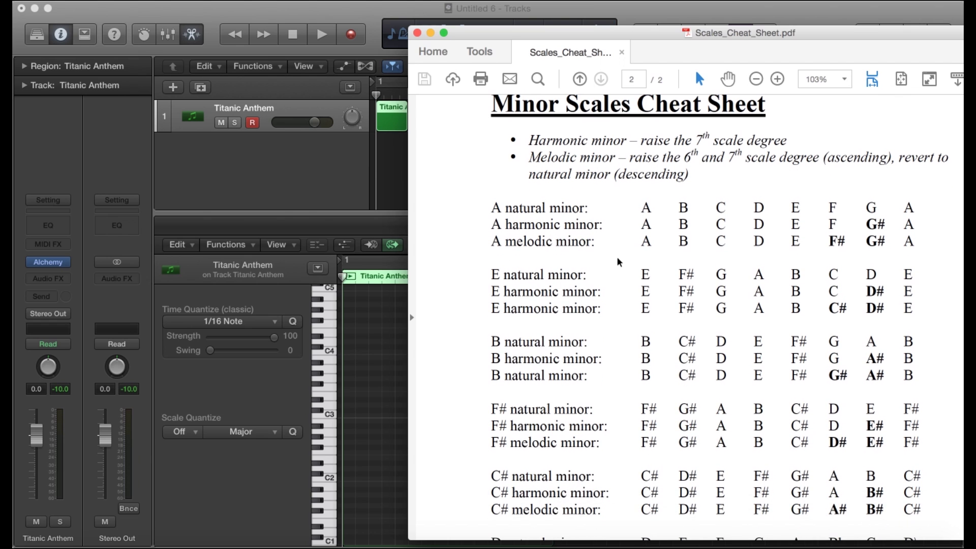
pyautogui.scroll(1, 523, 247)
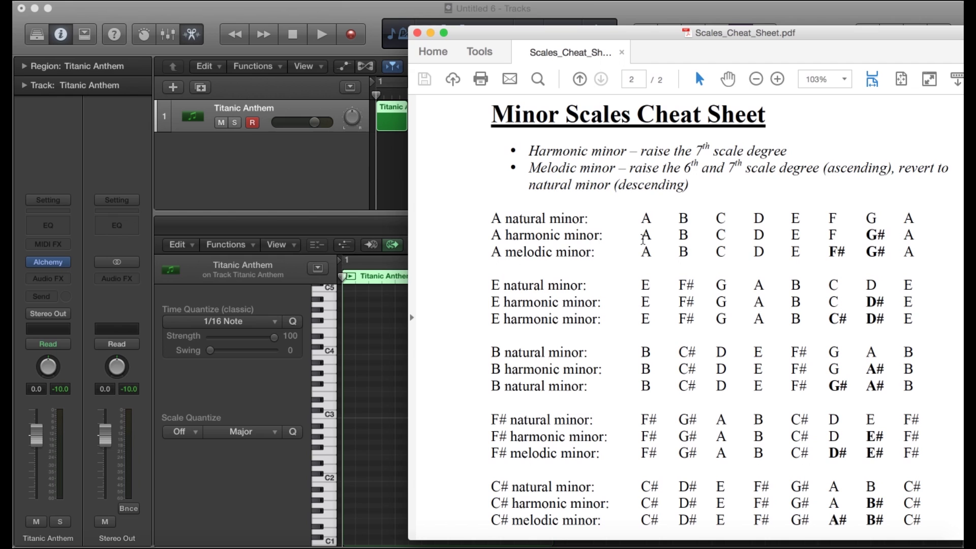
pyautogui.moveTo(642, 236); pyautogui.dragTo(913, 236)
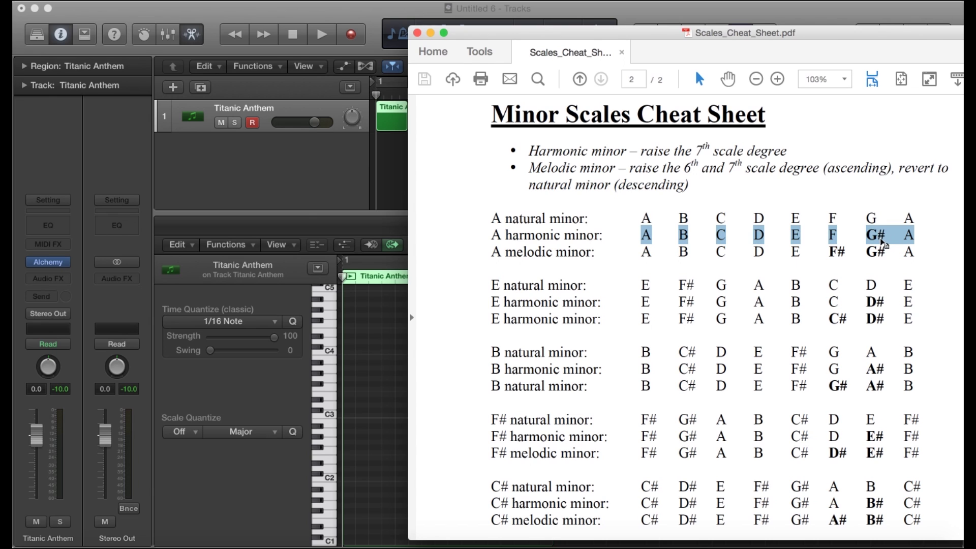
pyautogui.click(430, 32)
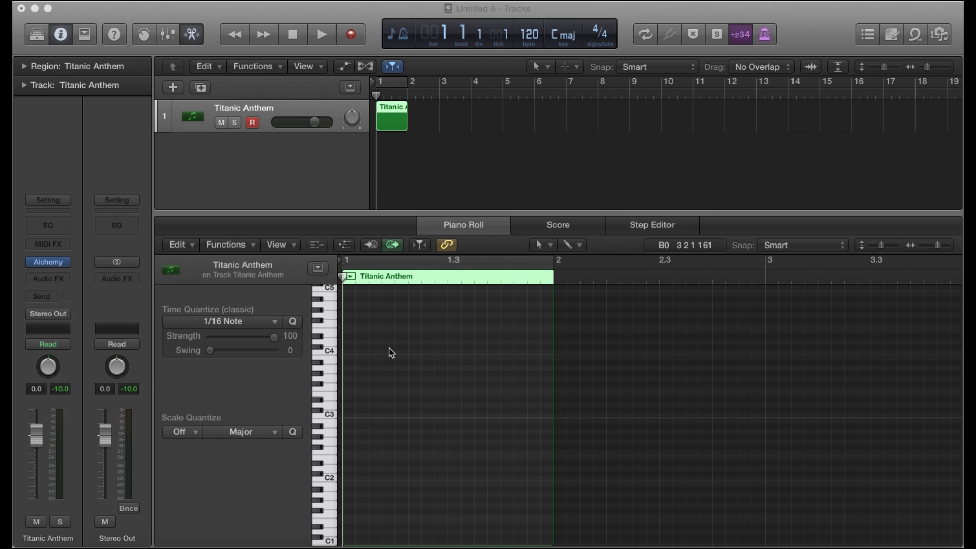
pyautogui.click(375, 378)
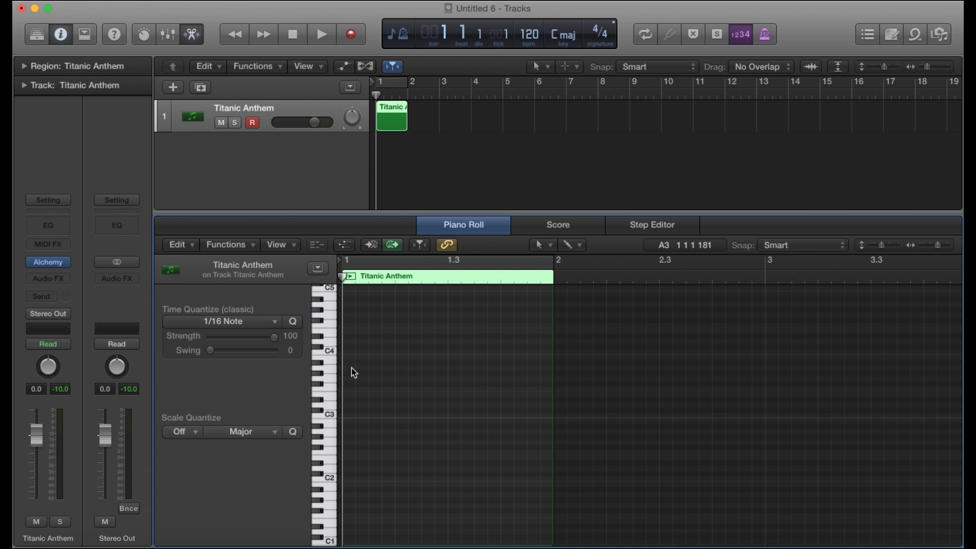
pyautogui.click(906, 546)
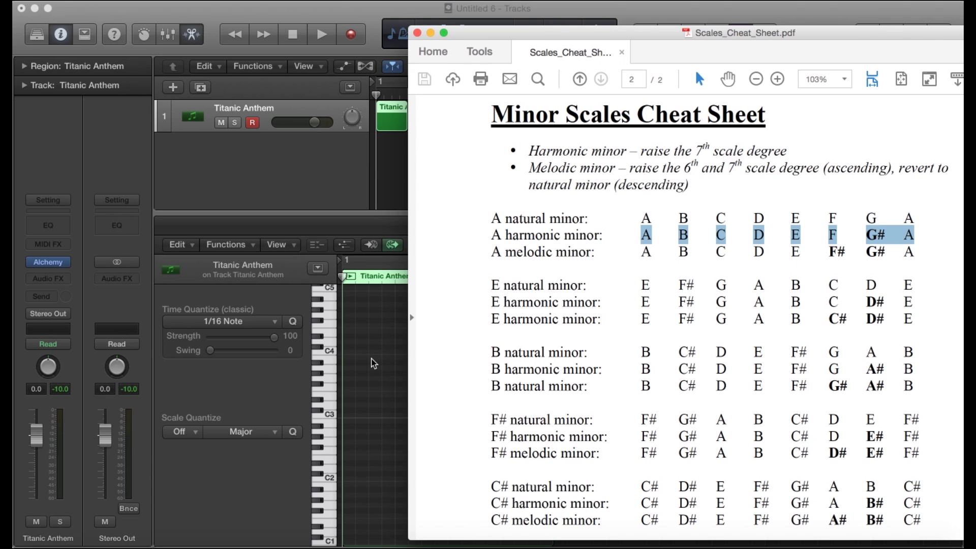
pyautogui.click(371, 375)
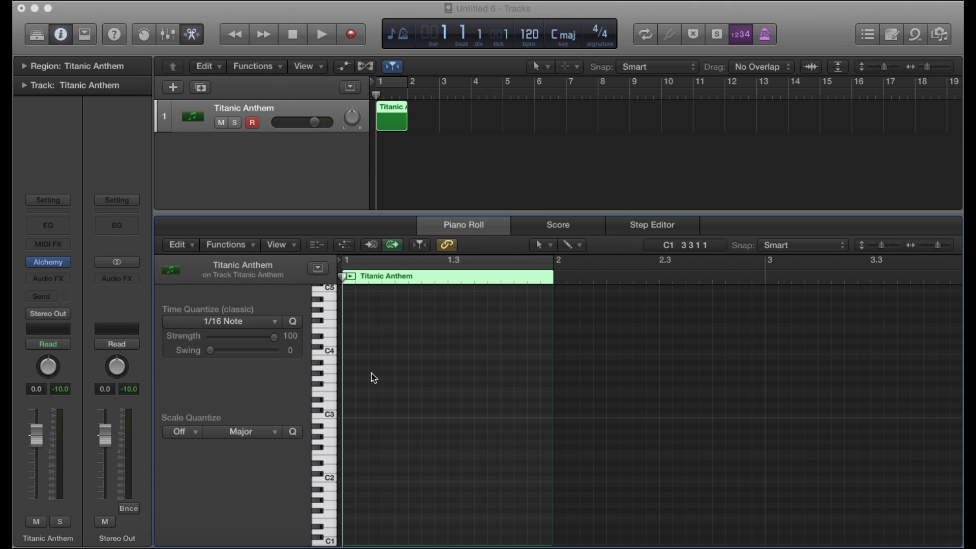
# Draw eight ascending notes at eighth-note spacing across bar 1 with the Pencil Tool: A#3, B3, C4, D4, E4, F4, G#4 and A4.
pyautogui.click(334, 419)
pyautogui.click(334, 354)
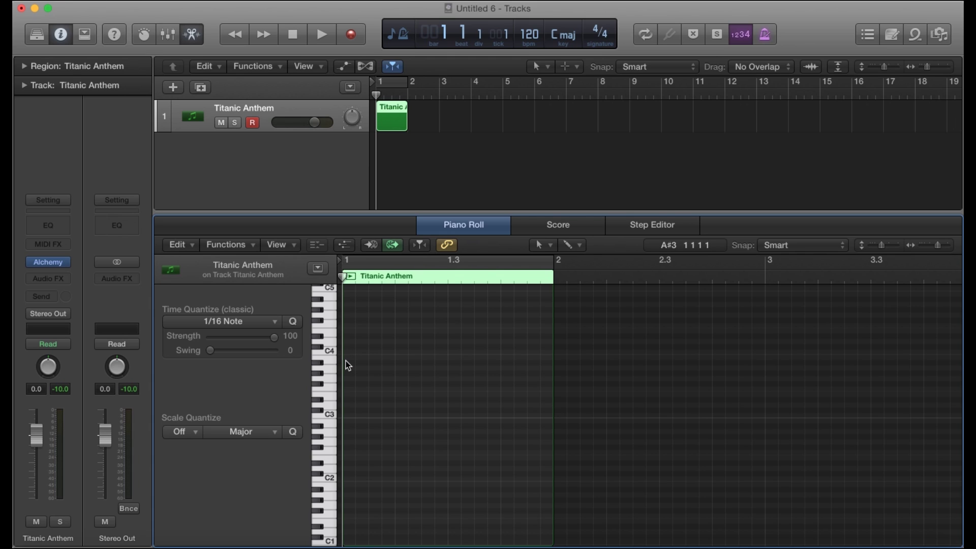
pyautogui.click(348, 363)
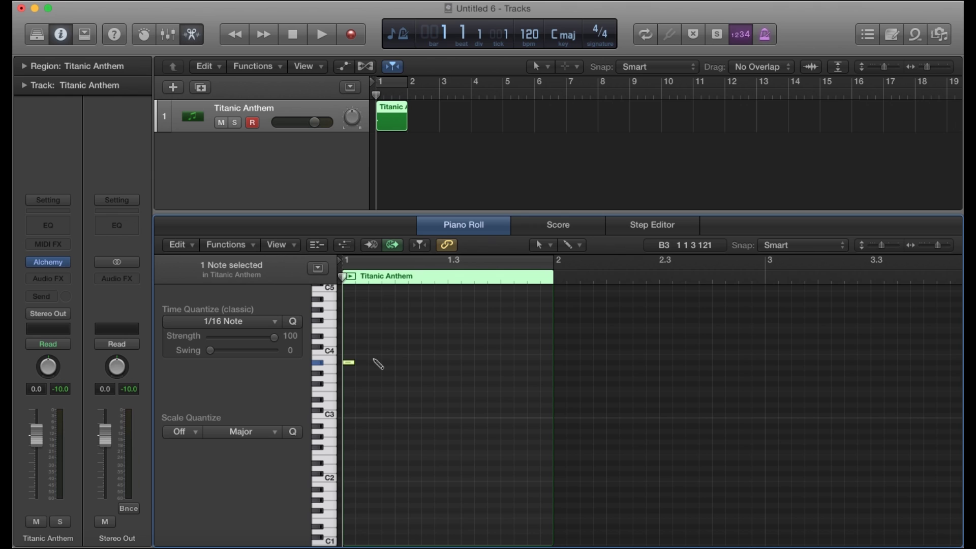
pyautogui.click(373, 358)
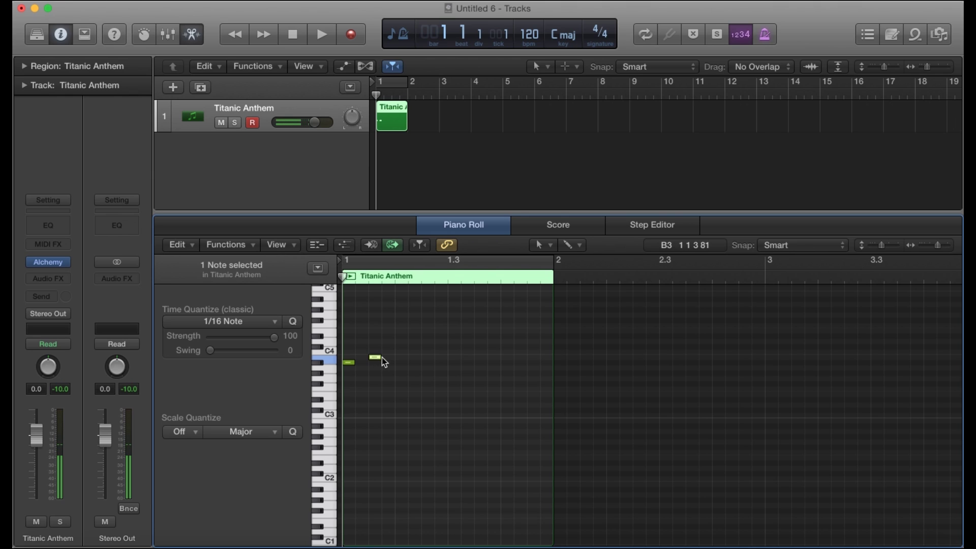
pyautogui.click(402, 352)
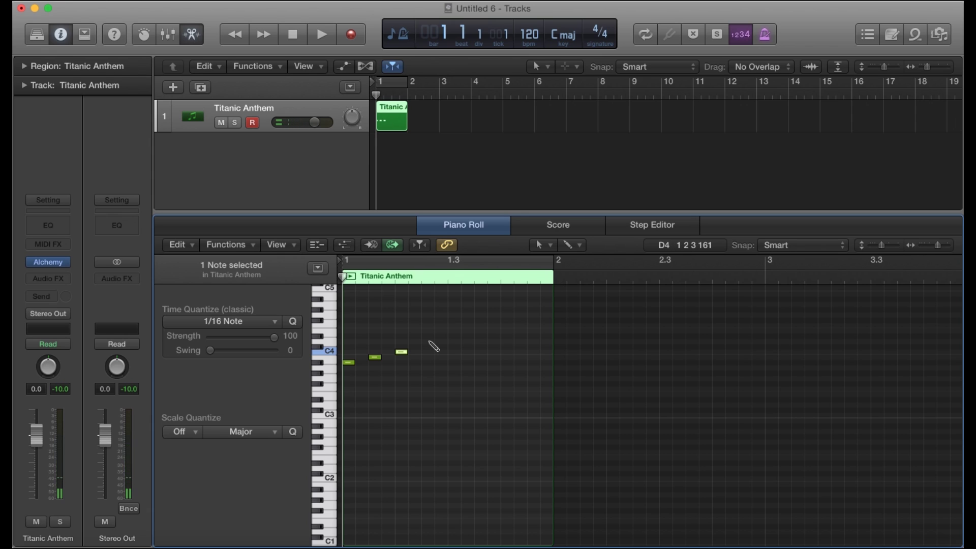
pyautogui.click(428, 342)
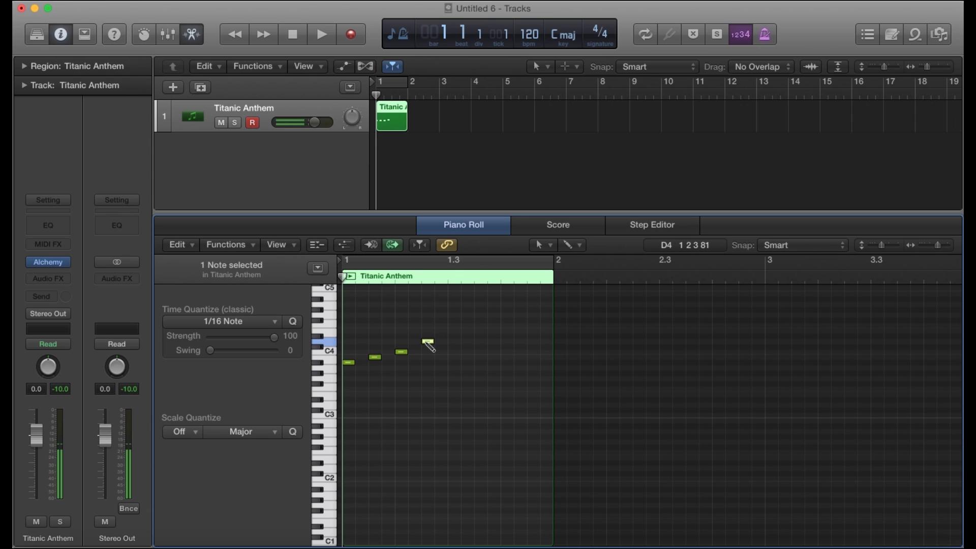
pyautogui.click(452, 330)
pyautogui.click(480, 326)
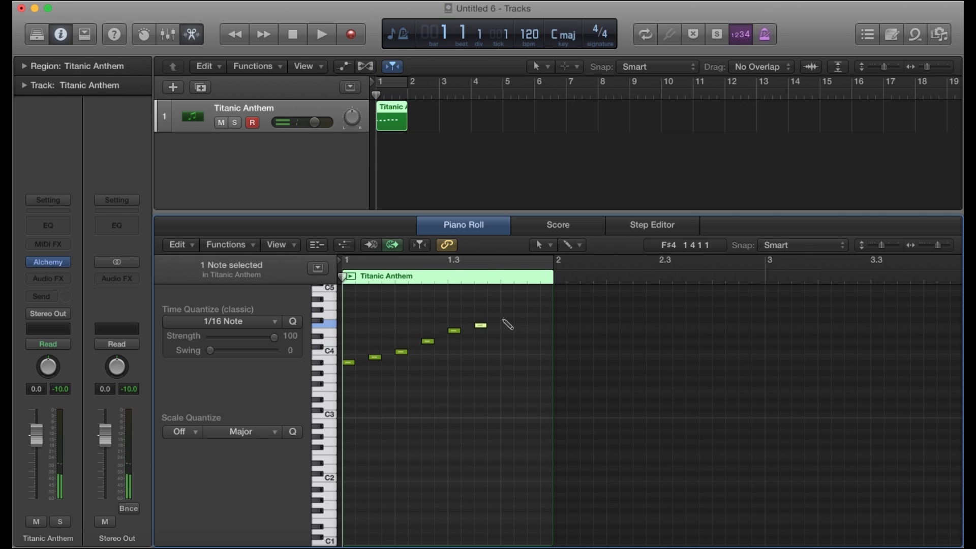
pyautogui.click(504, 310)
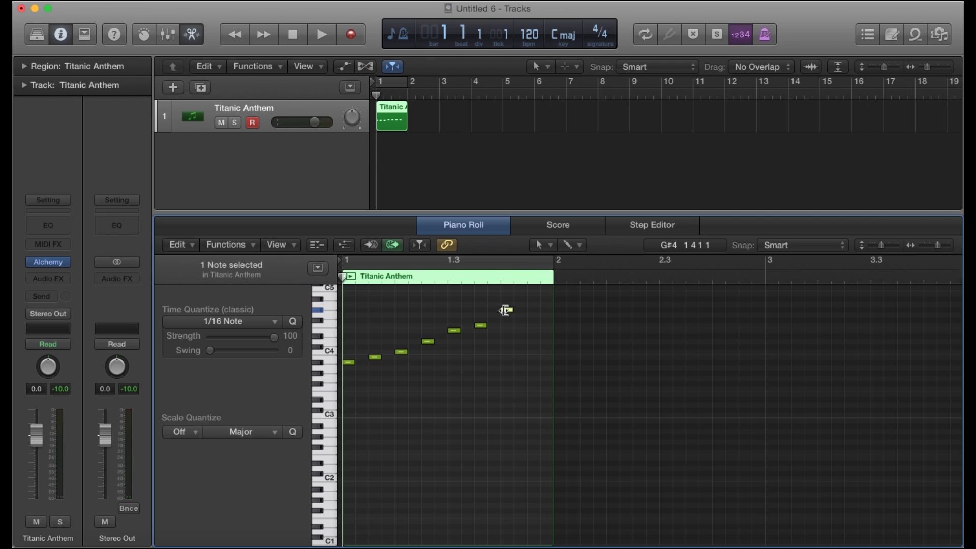
pyautogui.click(530, 304)
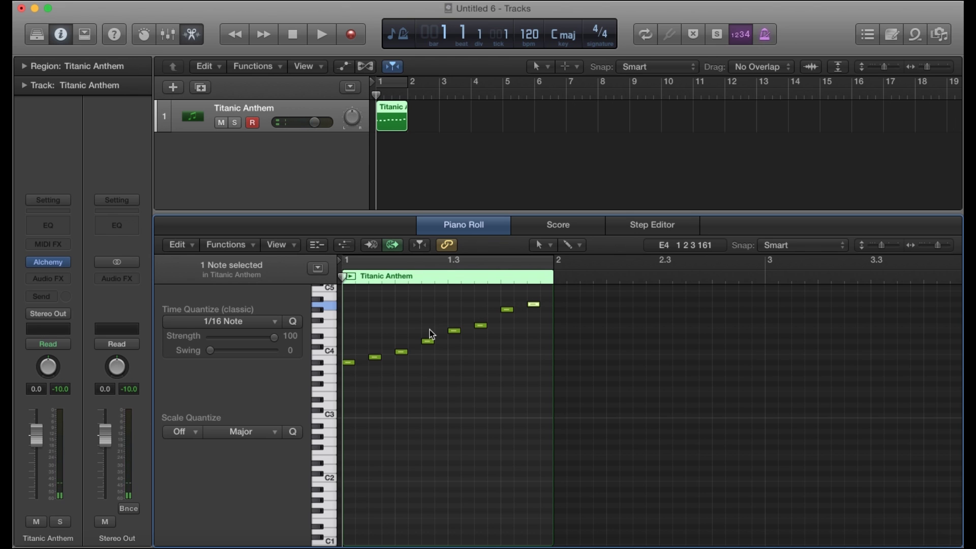
# Play back the eight ascending notes in bar 1 and return the playhead to the start of the bar.
pyautogui.press('space')
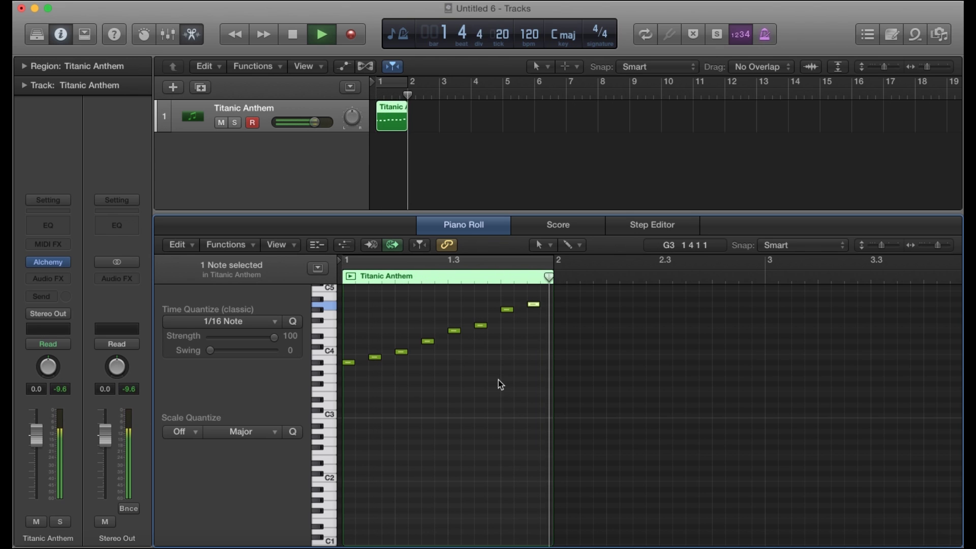
pyautogui.press('space')
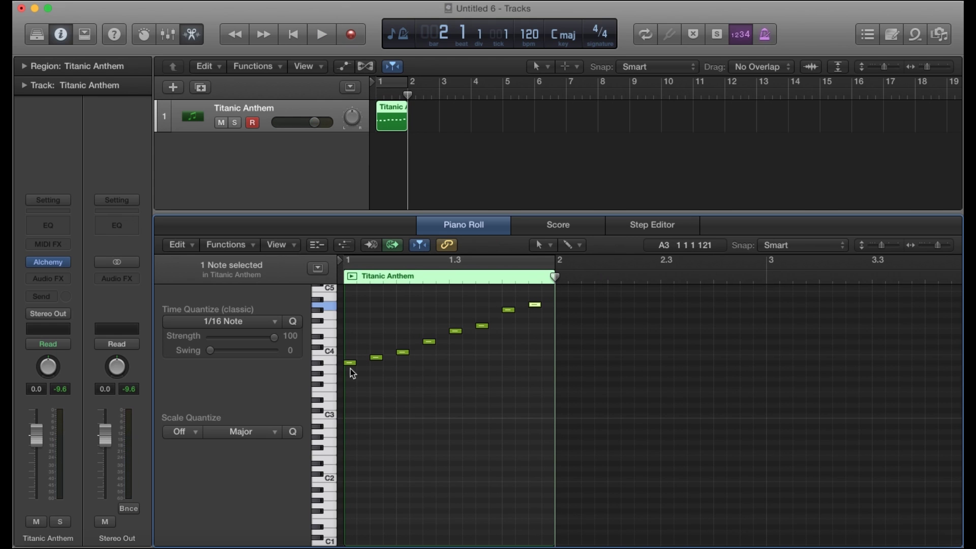
pyautogui.moveTo(555, 278); pyautogui.dragTo(343, 278)
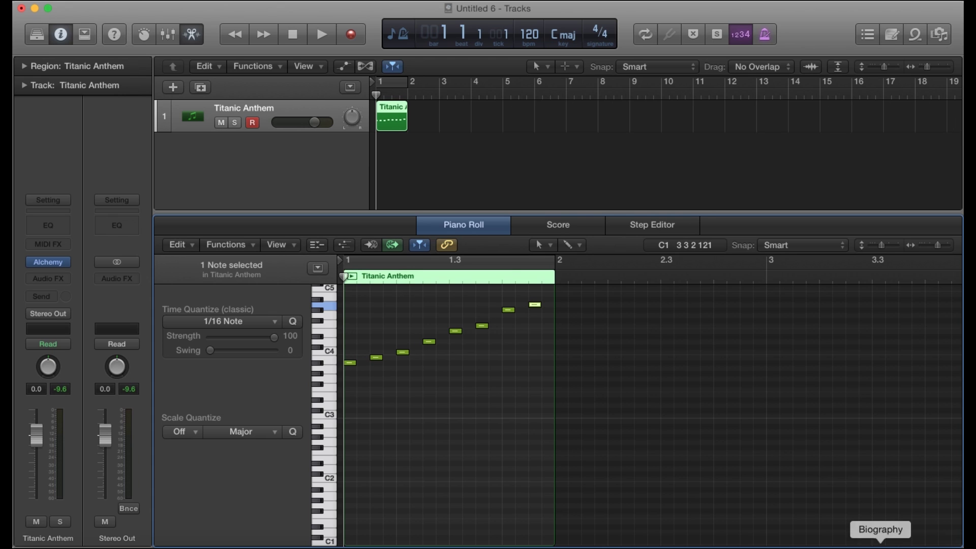
# Reopen the scales cheat sheet, clear the highlight, review the first notes of the A minor scales, and return to the Piano Roll.
pyautogui.click(818, 539)
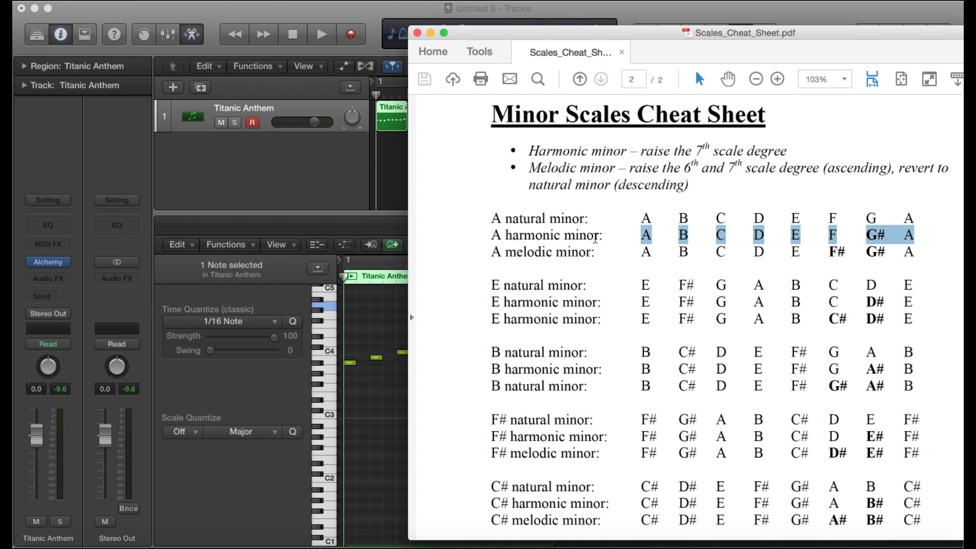
pyautogui.click(629, 224)
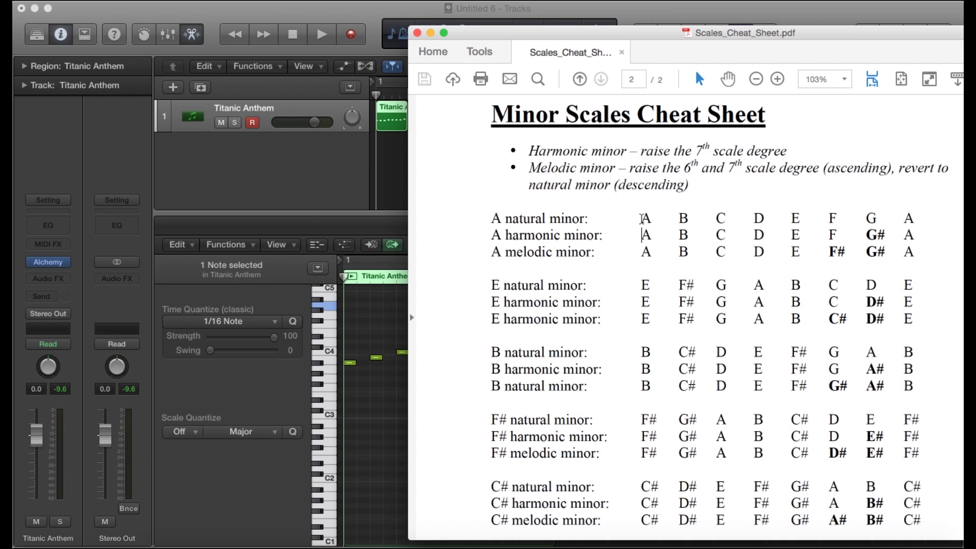
pyautogui.moveTo(642, 218); pyautogui.dragTo(706, 225)
pyautogui.click(708, 237)
pyautogui.click(430, 33)
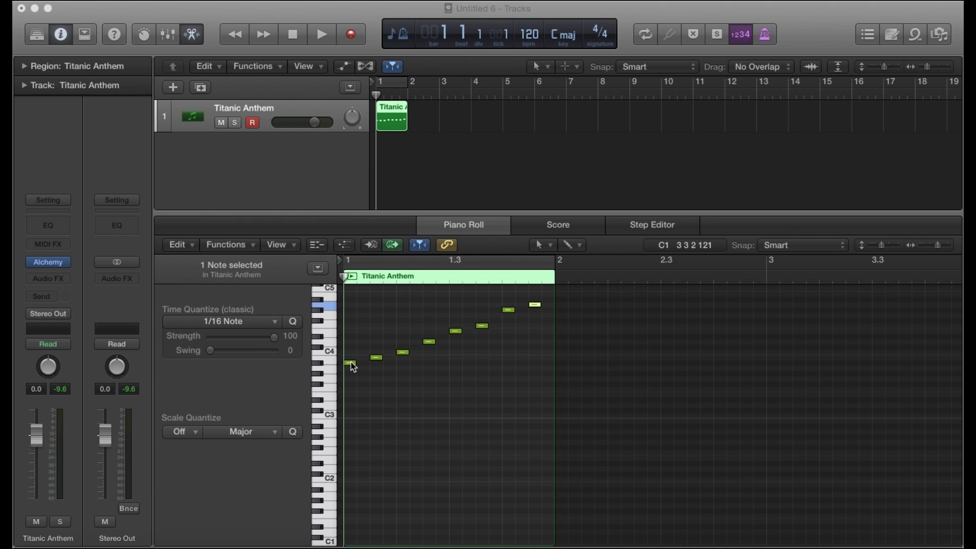
# Move the first note up to C4 and the third note down to A#3, and play the result.
pyautogui.click(350, 364)
pyautogui.click(351, 364)
pyautogui.moveTo(351, 366); pyautogui.dragTo(351, 356)
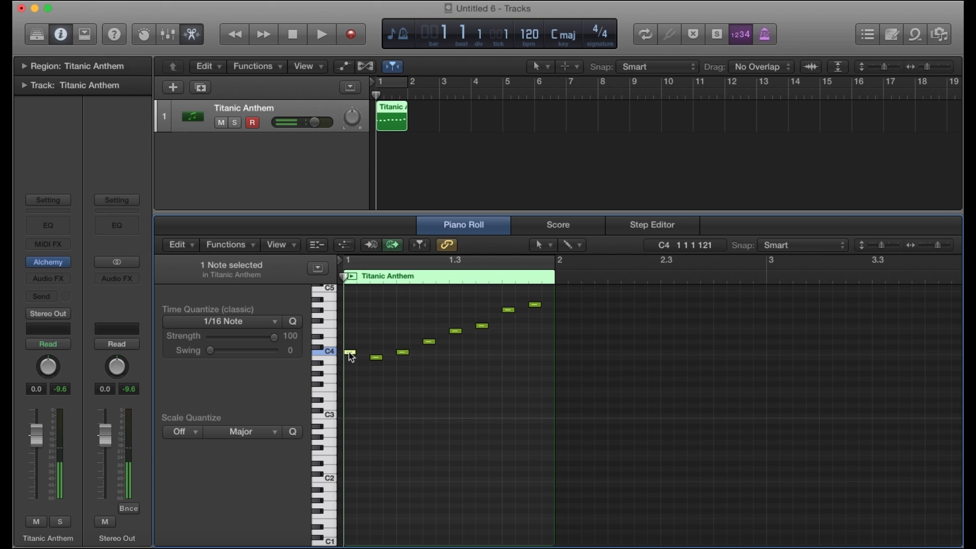
pyautogui.click(402, 353)
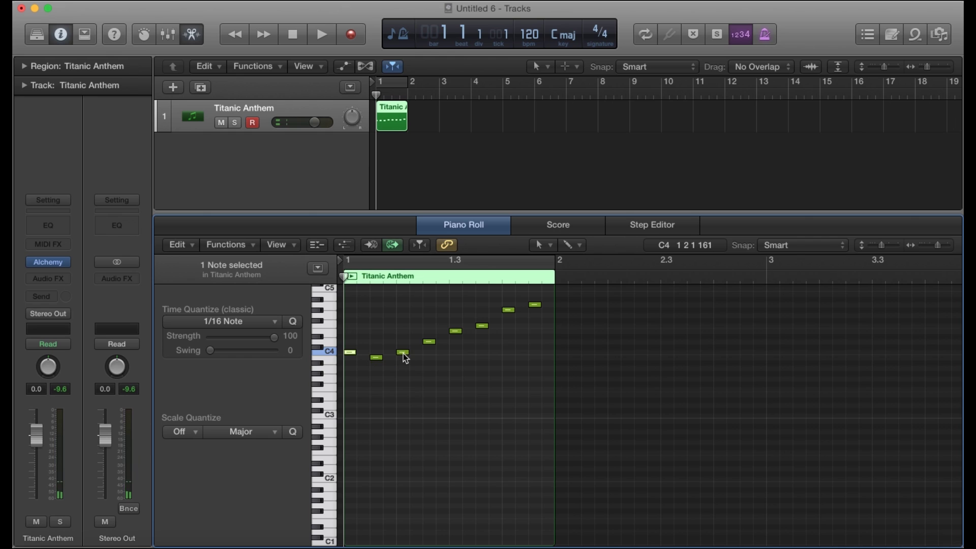
pyautogui.moveTo(405, 355); pyautogui.dragTo(404, 362)
pyautogui.press('space')
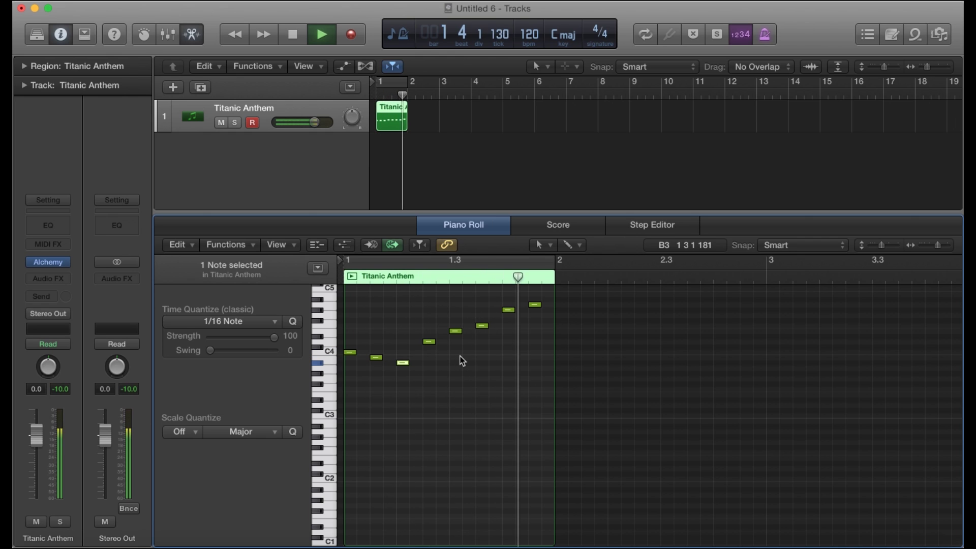
pyautogui.press('space')
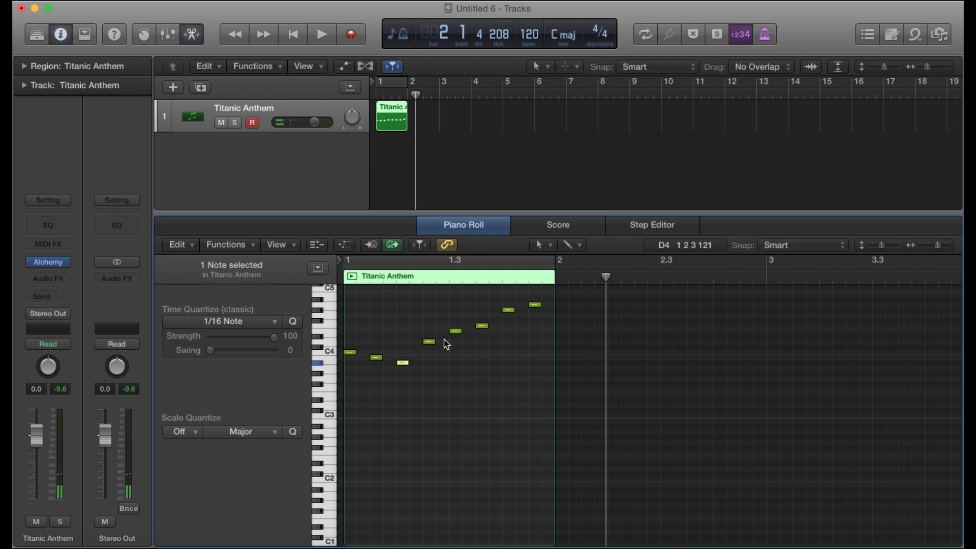
# Swap the pitches of the fifth and sixth notes, placing the fifth at F4 and the sixth at E4, and play the result.
pyautogui.click(481, 327)
pyautogui.moveTo(480, 326); pyautogui.dragTo(481, 331)
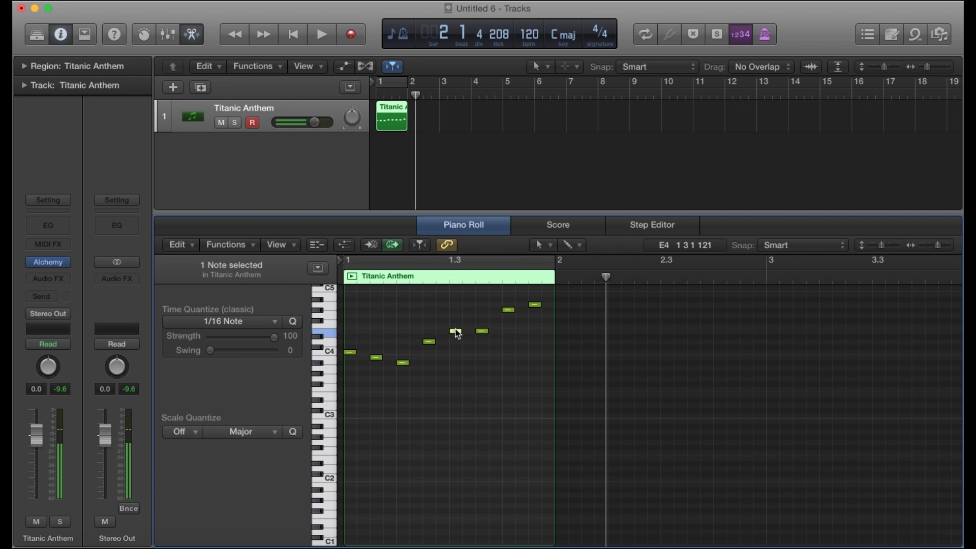
pyautogui.moveTo(453, 331); pyautogui.dragTo(457, 328)
pyautogui.press('space')
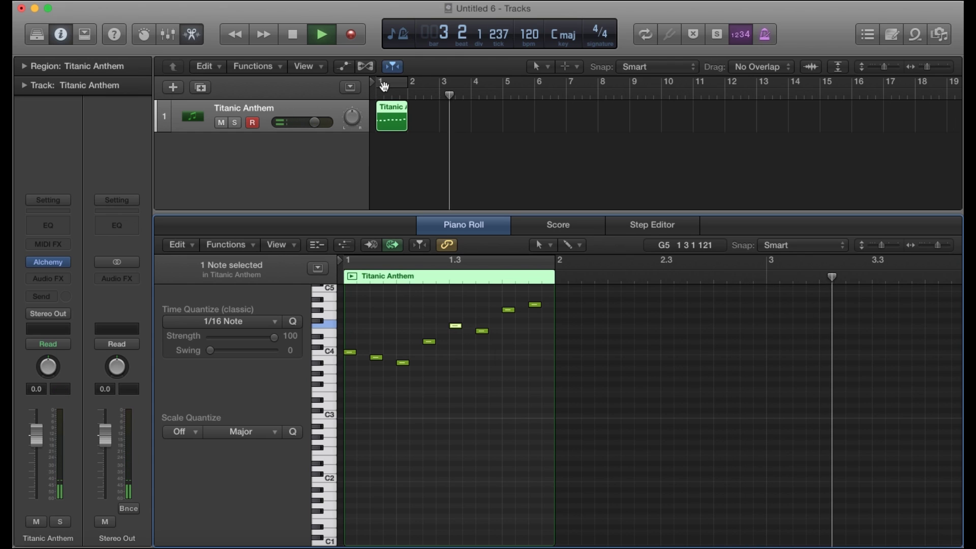
pyautogui.click(523, 126)
pyautogui.press('space')
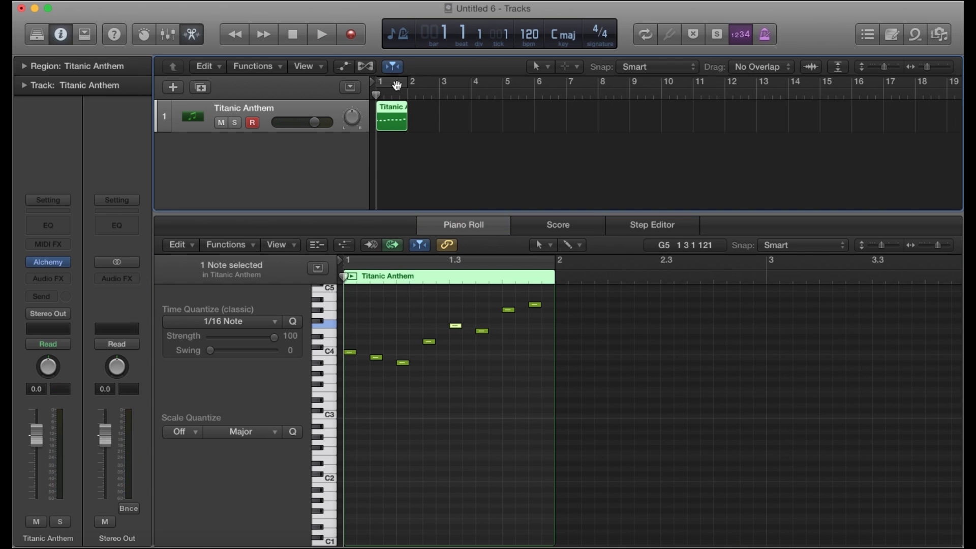
# Turn on the cycle area over bar 1 and play the notes as a loop.
pyautogui.click(397, 85)
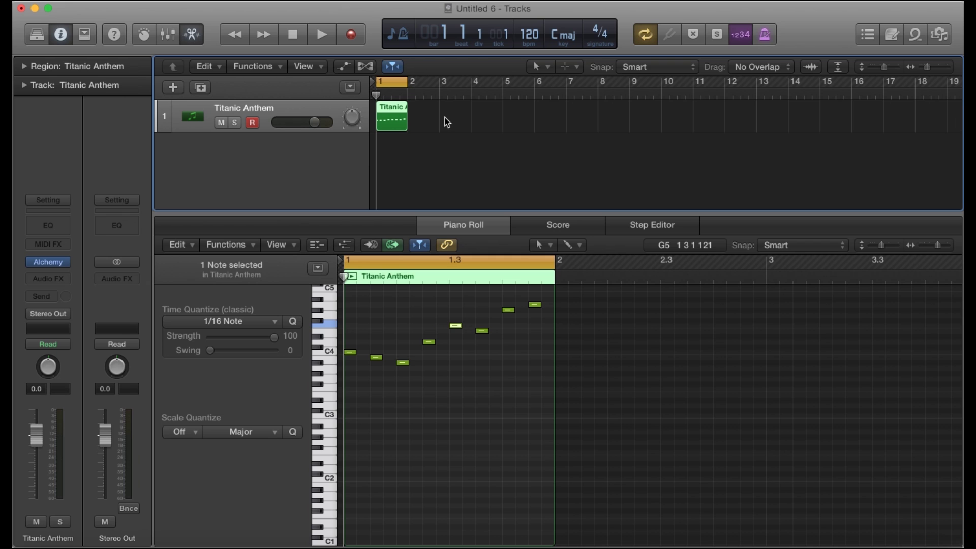
pyautogui.press('space')
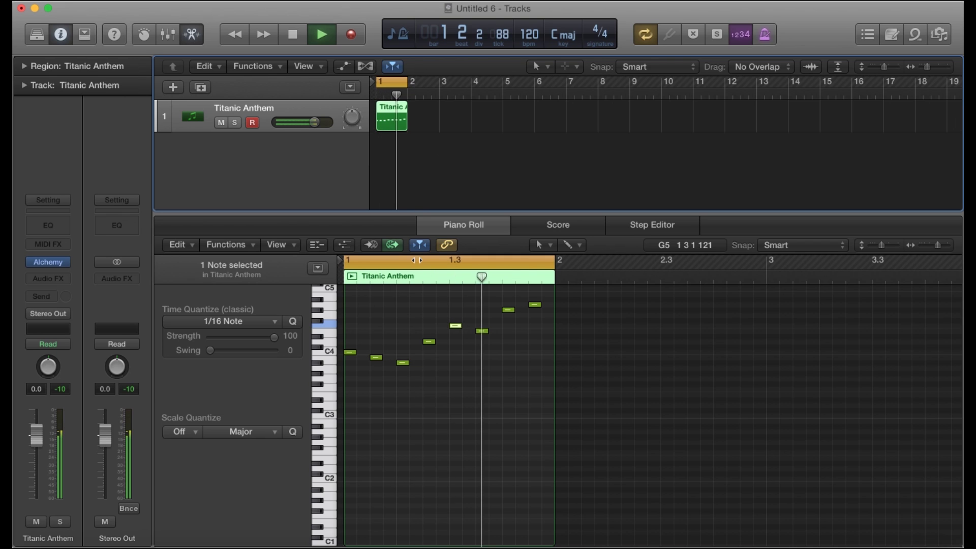
pyautogui.press('space')
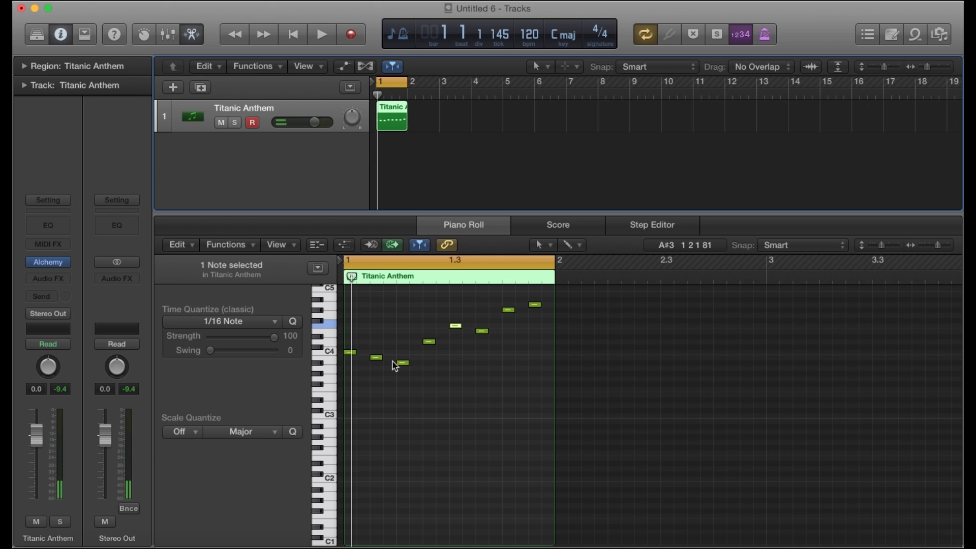
# Restore the first note to A#3 and the third note to C4, and play the loop.
pyautogui.moveTo(349, 352); pyautogui.dragTo(404, 355)
pyautogui.press('space')
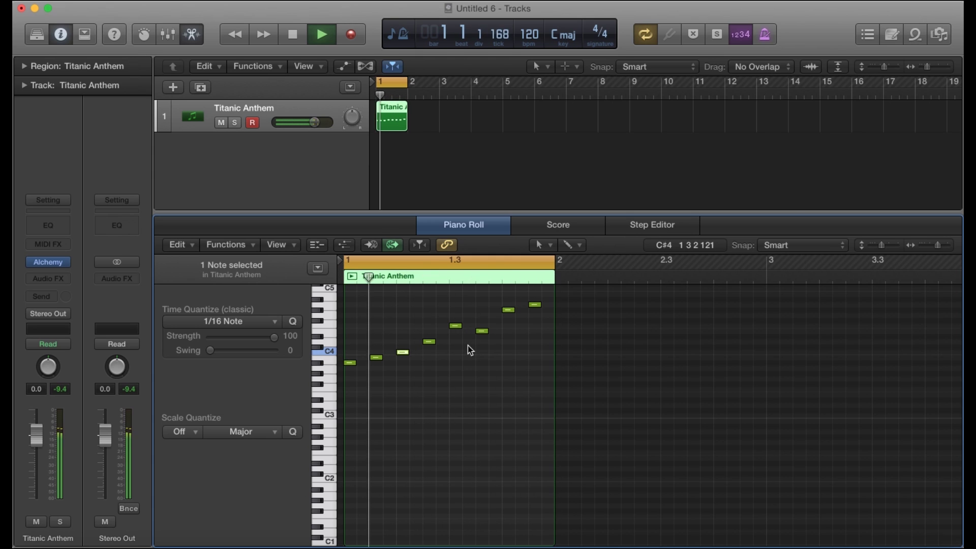
pyautogui.press('space')
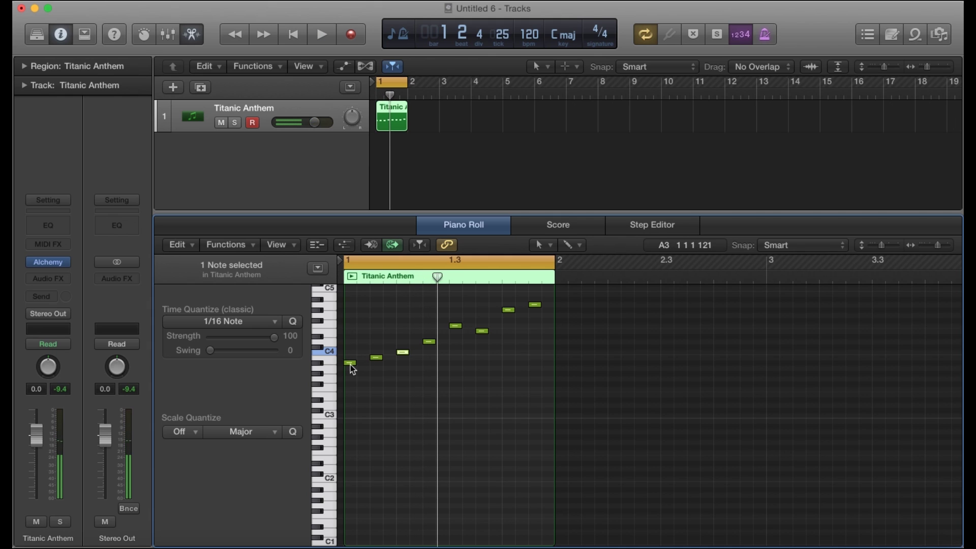
# Raise the first note to D4 and the second note to F4, playing the loop after each change.
pyautogui.moveTo(352, 368); pyautogui.dragTo(353, 349)
pyautogui.press('space')
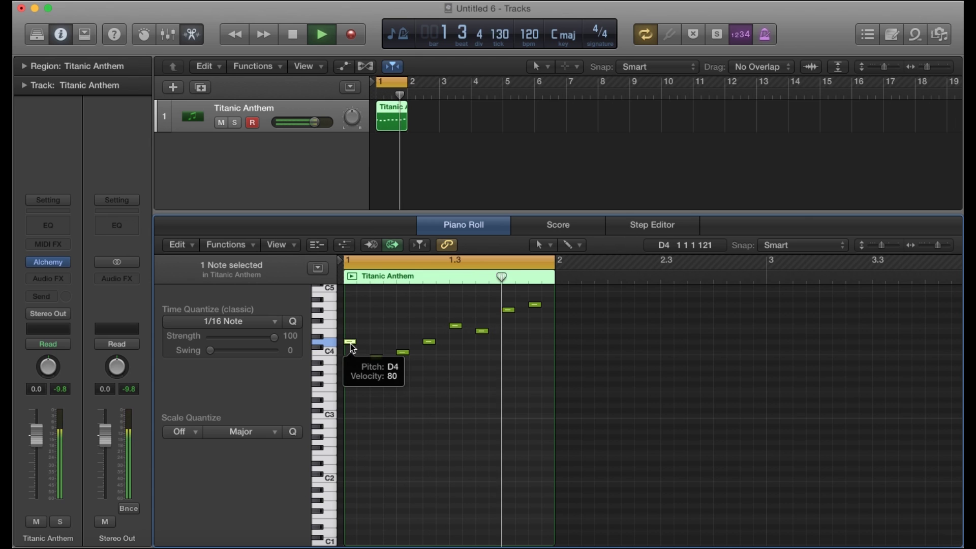
pyautogui.press('space')
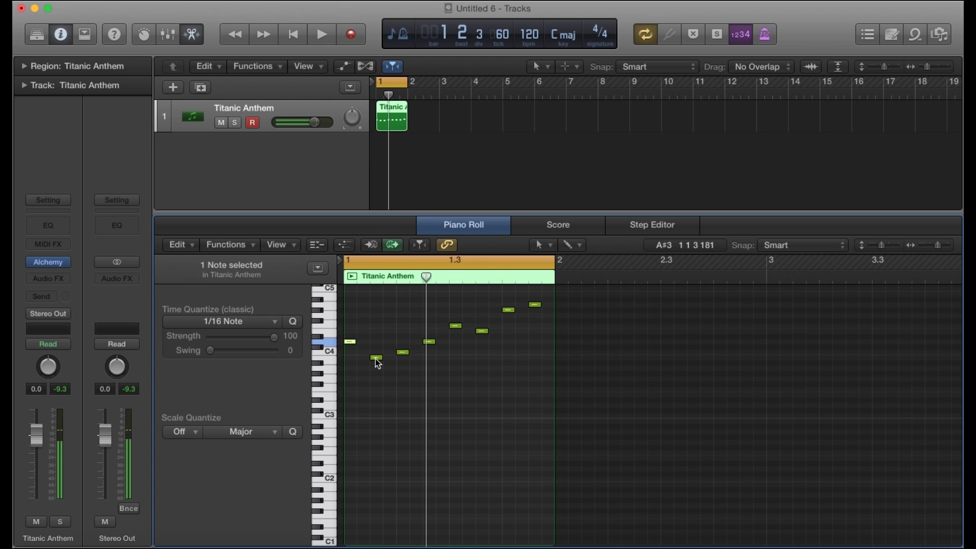
pyautogui.moveTo(377, 359); pyautogui.dragTo(377, 327)
pyautogui.press('space')
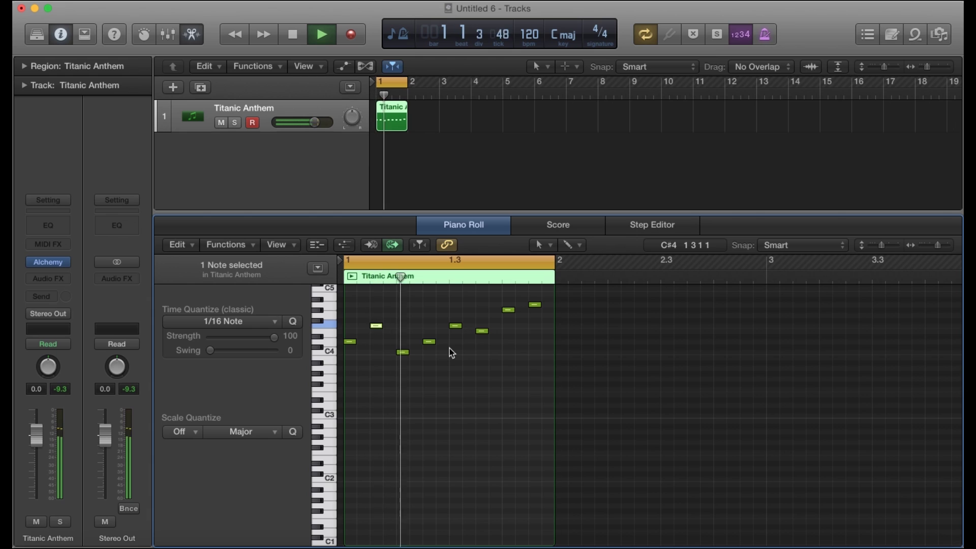
pyautogui.press('space')
# Place the first note at F4 and the second note at D4, and play the loop.
pyautogui.moveTo(350, 343); pyautogui.dragTo(352, 327)
pyautogui.click(376, 326)
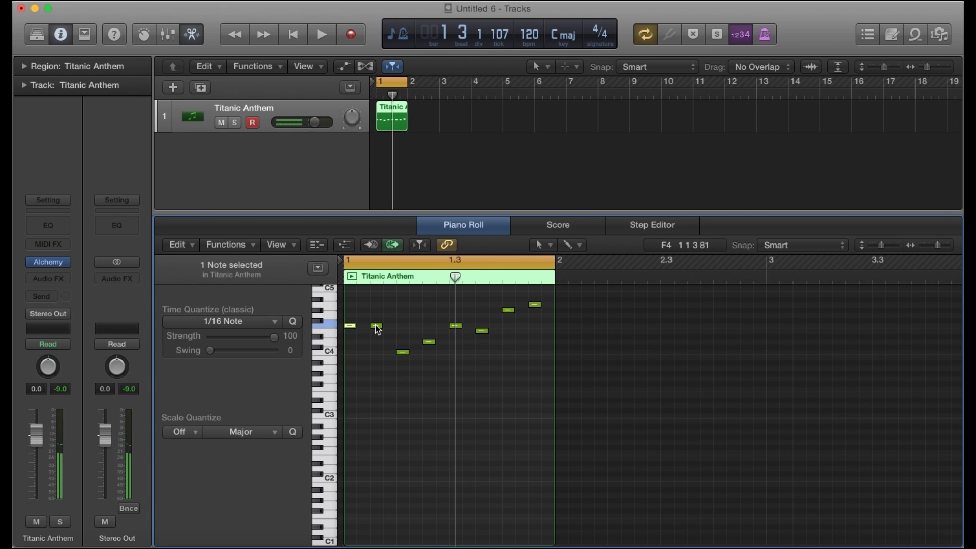
pyautogui.press('super+z')
pyautogui.moveTo(351, 342); pyautogui.dragTo(380, 345)
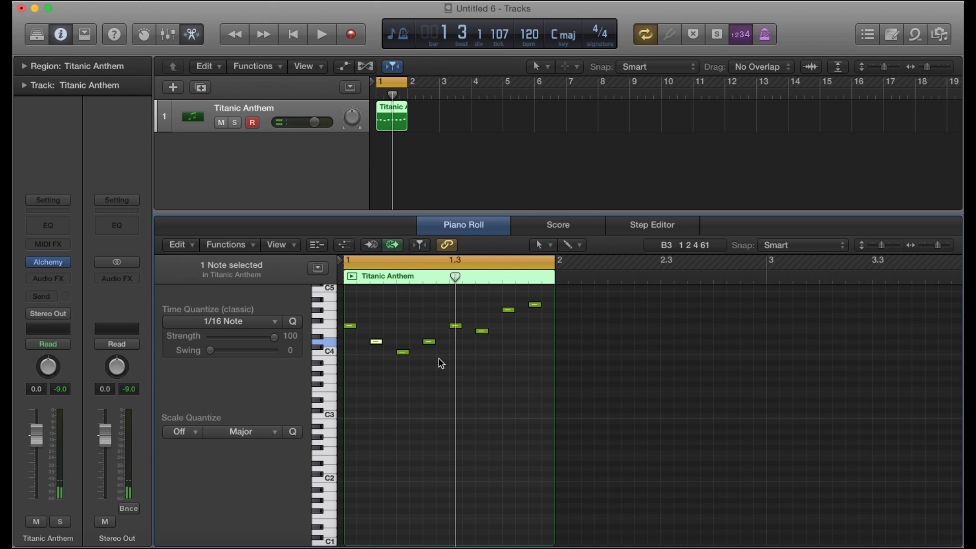
pyautogui.press('space')
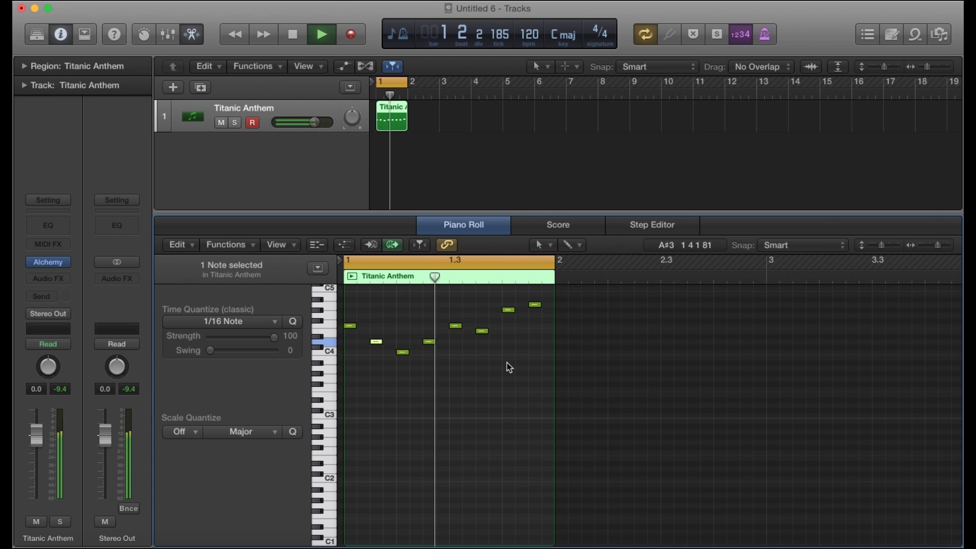
pyautogui.press('space')
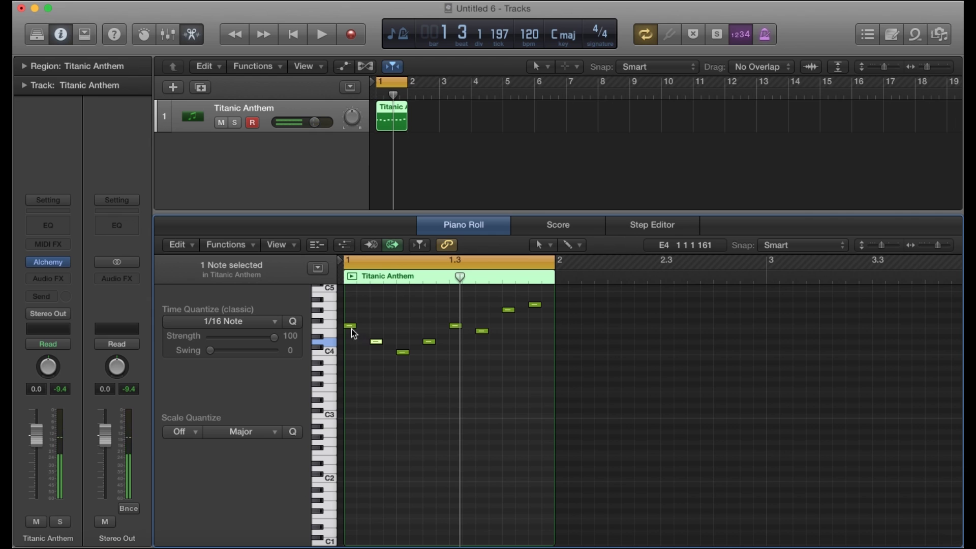
# Raise the first note to G#4 and play the loop.
pyautogui.moveTo(350, 327); pyautogui.dragTo(350, 316)
pyautogui.press('space')
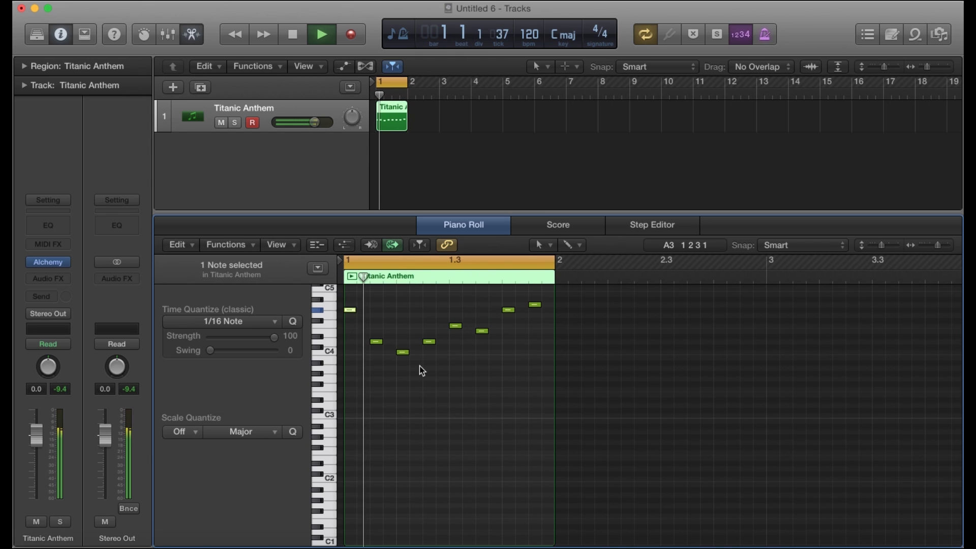
pyautogui.press('space')
# Lower the first note to A3 and play the loop several times.
pyautogui.moveTo(350, 312); pyautogui.dragTo(350, 368)
pyautogui.press('space')
pyautogui.press('space')
pyautogui.press('space')
pyautogui.press('space')
pyautogui.press('space')
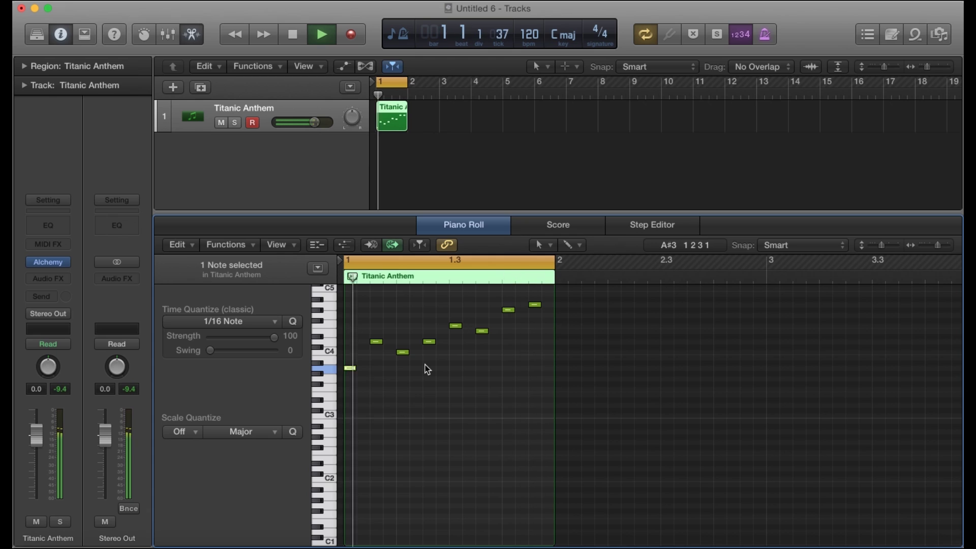
pyautogui.press('space')
# Raise the seventh note to A4 and lower the eighth note to G4, and play the loop.
pyautogui.moveTo(533, 304)
pyautogui.mouseDown()
pyautogui.moveTo(534, 316)
pyautogui.moveTo(508, 311)
pyautogui.moveTo(537, 316)
pyautogui.moveTo(537, 328)
pyautogui.moveTo(535, 316)
pyautogui.mouseUp()
pyautogui.click(535, 305)
pyautogui.press('space')
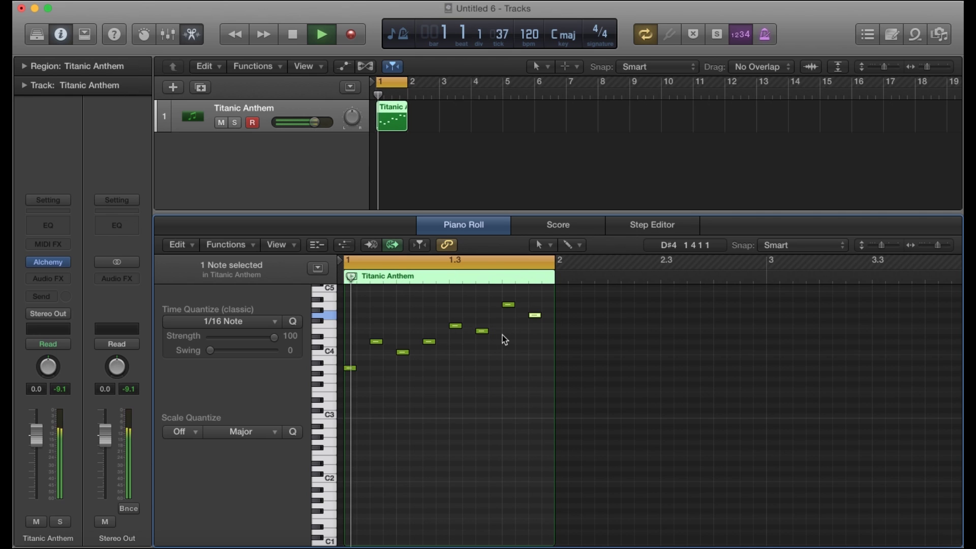
pyautogui.press('space')
# Lower the eighth note at the end of bar 1 to F4 and play the loop.
pyautogui.click(508, 306)
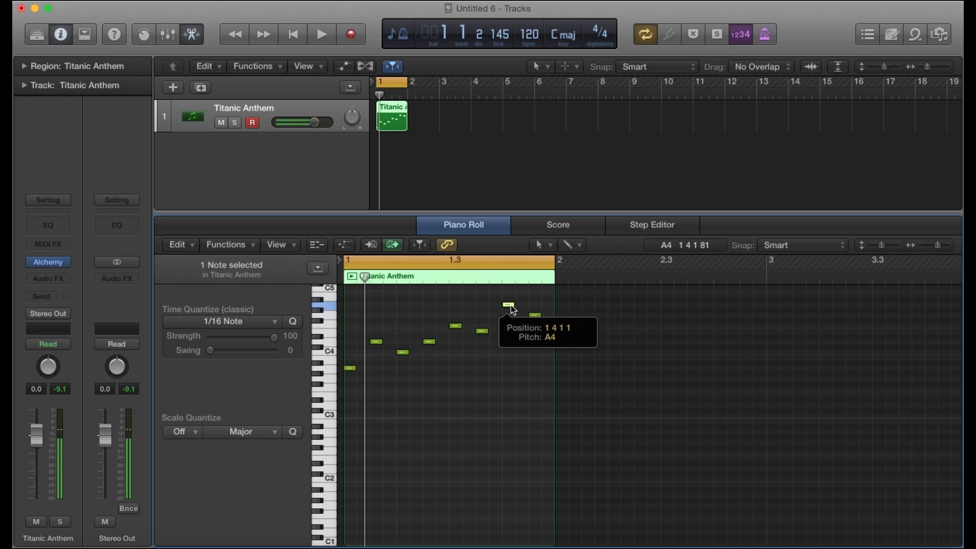
pyautogui.moveTo(535, 317); pyautogui.dragTo(535, 326)
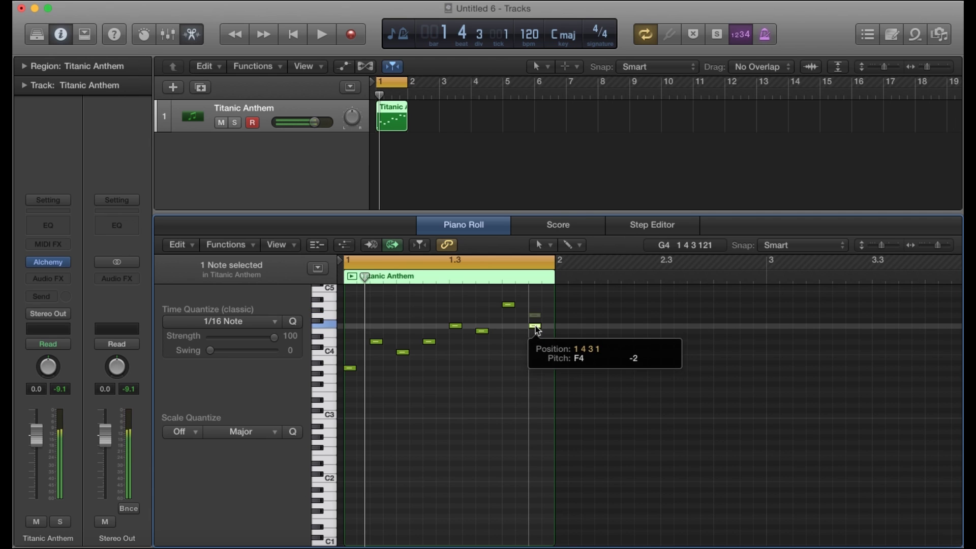
pyautogui.press('space')
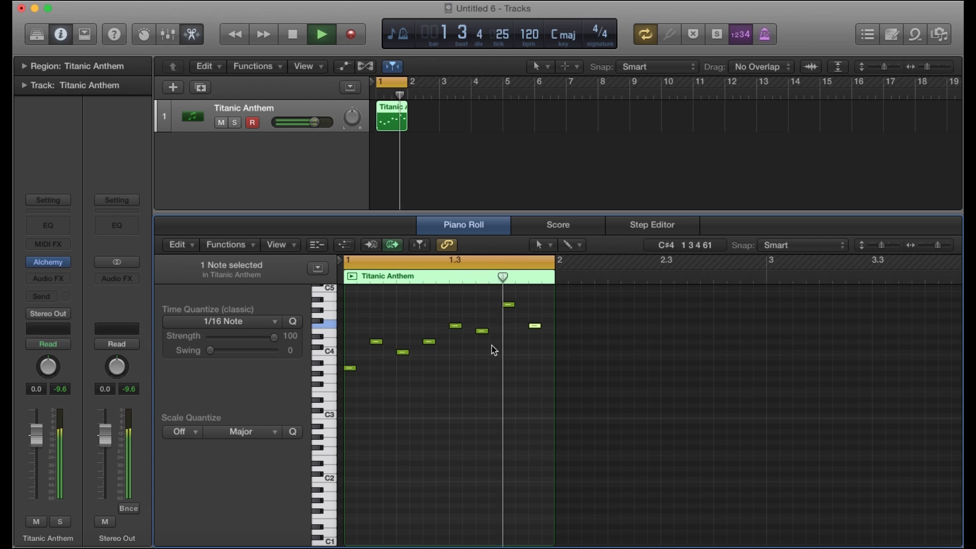
pyautogui.press('space')
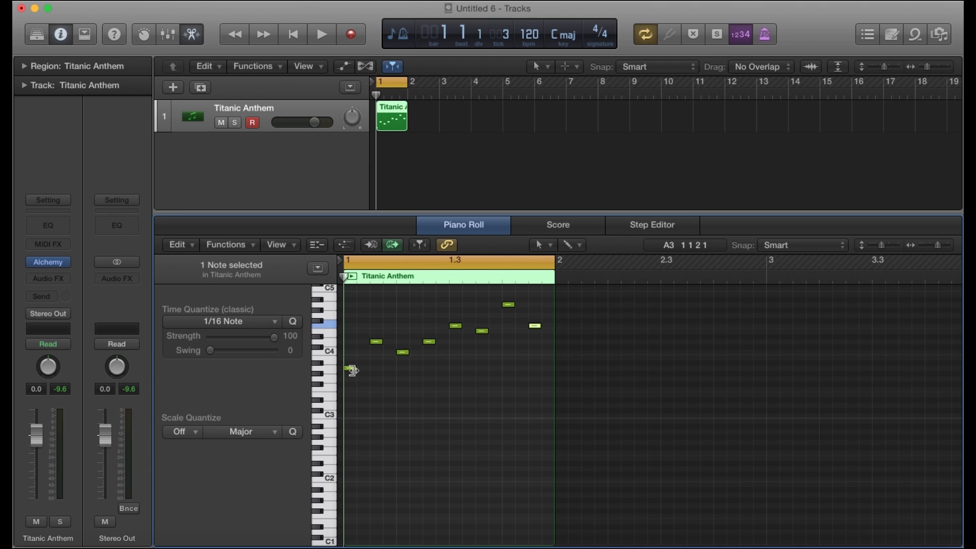
# Check the first note's pitch, consult the A harmonic minor scale in the cheat sheet, and return to the Piano Roll.
pyautogui.moveTo(354, 373)
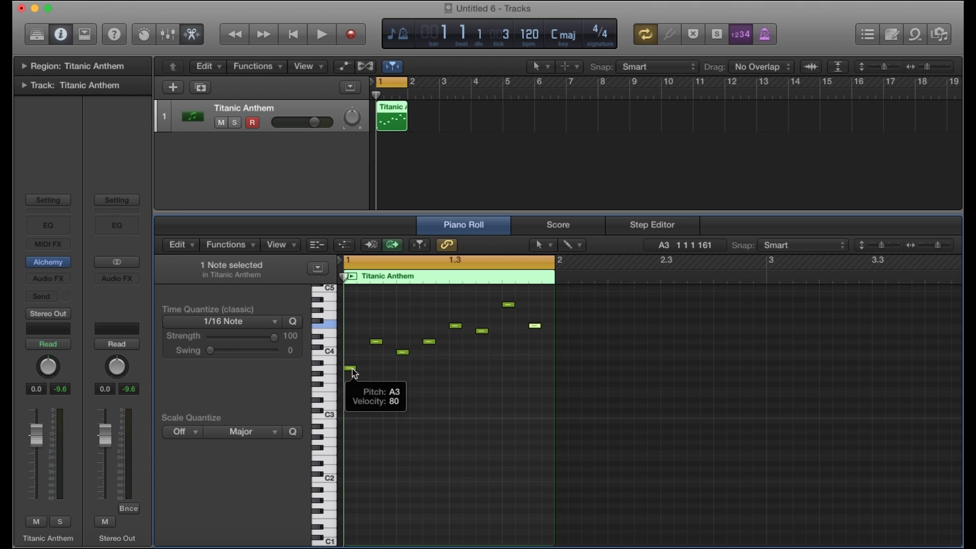
pyautogui.click(909, 547)
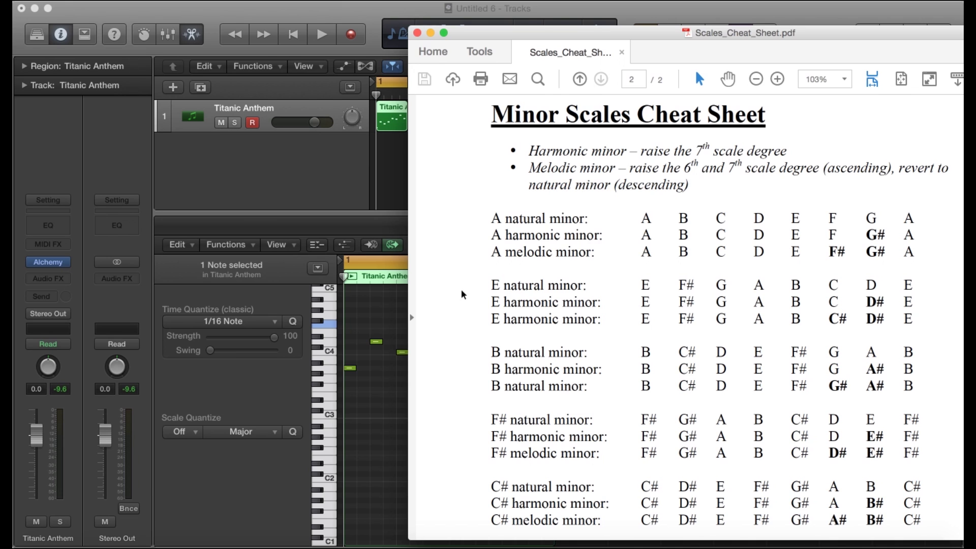
pyautogui.click(377, 321)
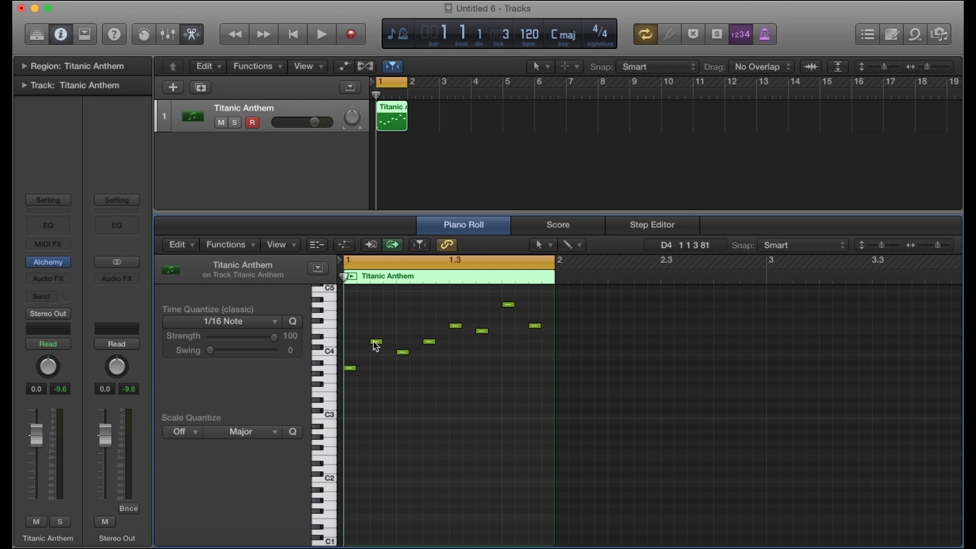
# Audition the melody's third note and recheck the A minor scales in the cheat sheet before returning to the Piano Roll.
pyautogui.click(402, 353)
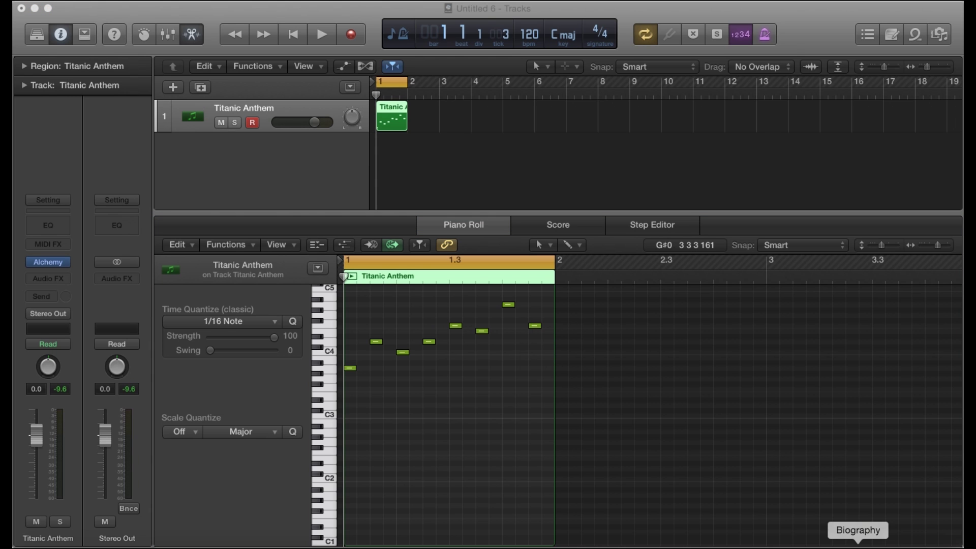
pyautogui.click(797, 544)
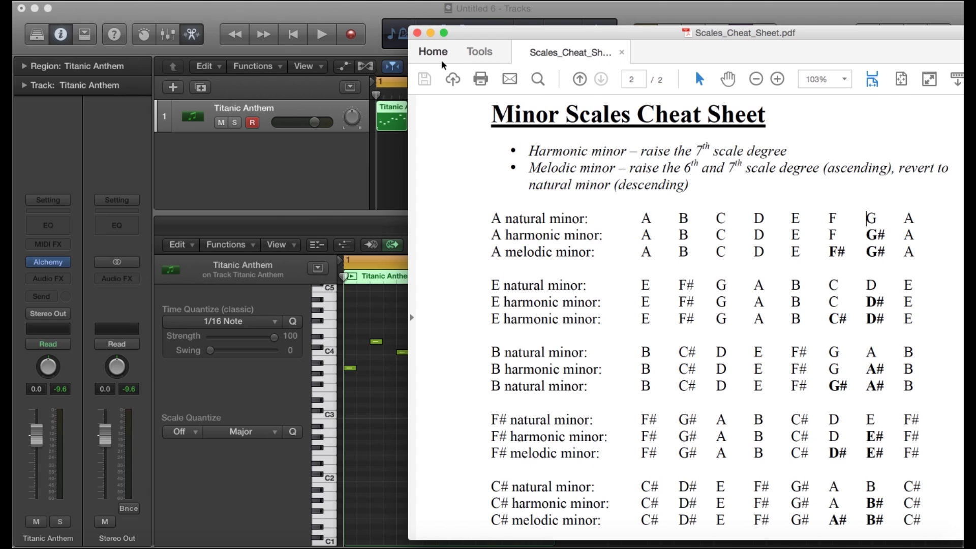
pyautogui.click(430, 34)
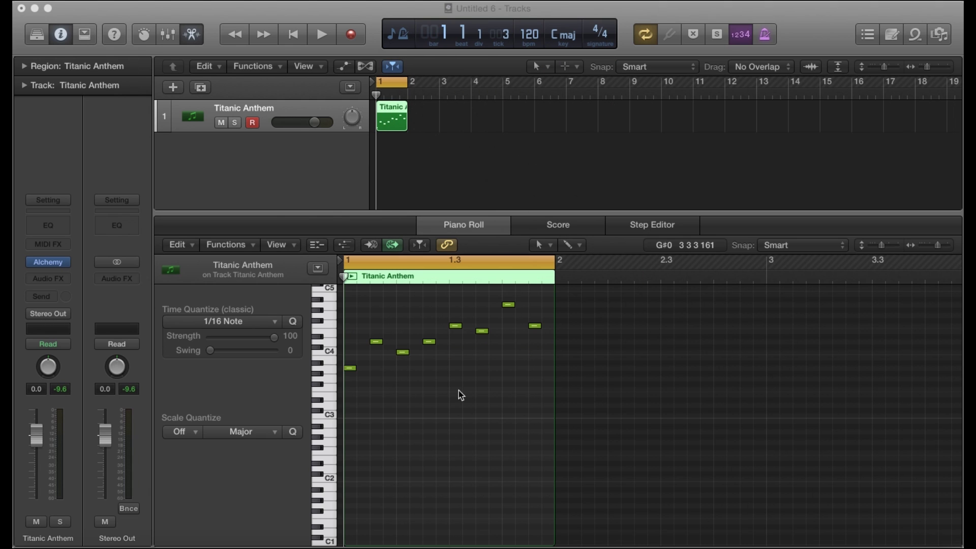
# Copy the one-bar Titanic Anthem region and paste it three times from bar 2 to fill bars 2 to 4.
pyautogui.moveTo(377, 95); pyautogui.dragTo(410, 102)
pyautogui.press('super+c')
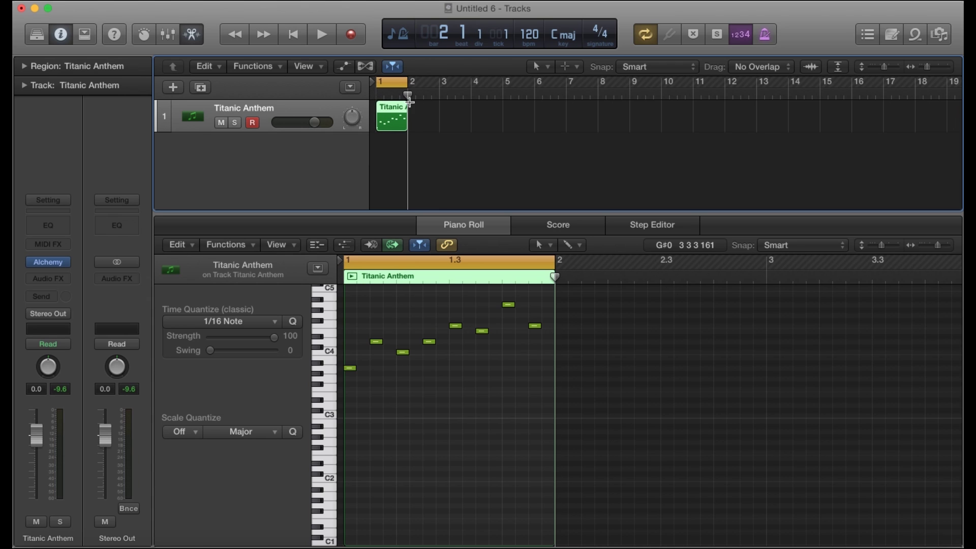
pyautogui.press('super+v')
pyautogui.press('super+v')
pyautogui.press('super+v')
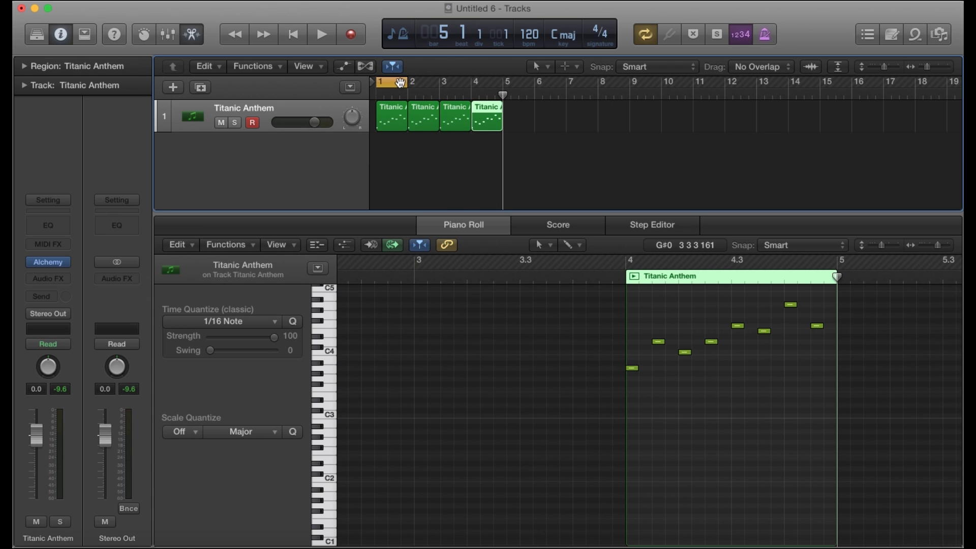
# Extend the cycle range to cover bars 1 to 4 and play the loop.
pyautogui.moveTo(401, 83); pyautogui.dragTo(500, 102)
pyautogui.press('space')
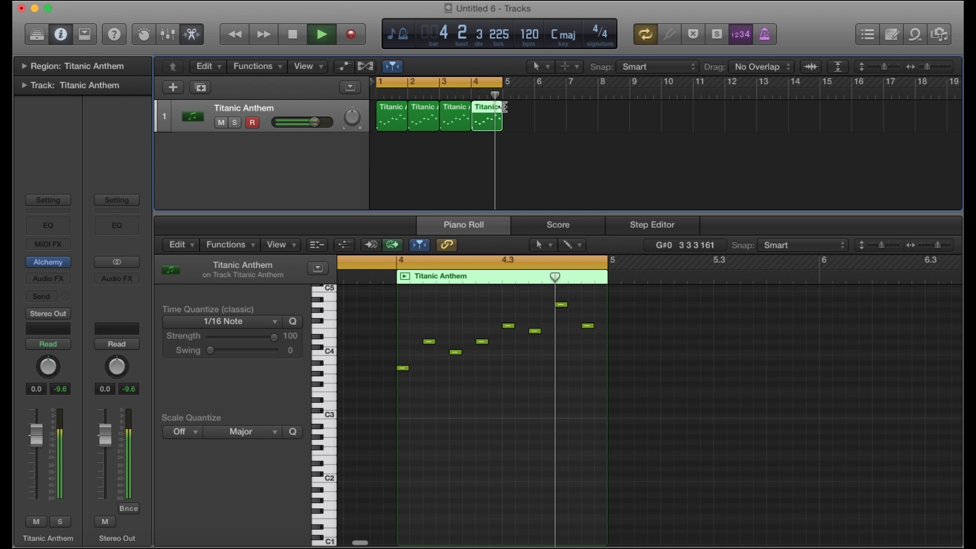
pyautogui.press('space')
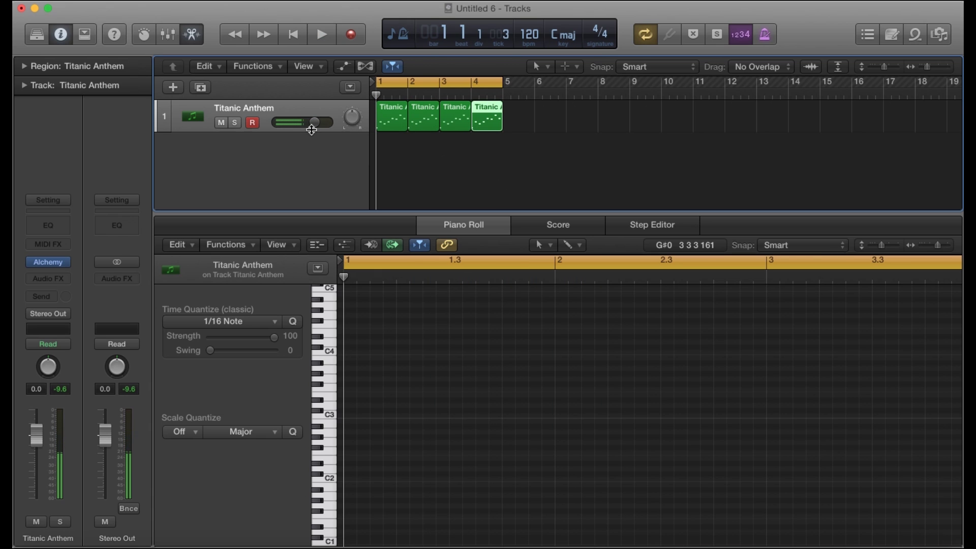
# Create a new software instrument track and load the stereo Alchemy instrument on it.
pyautogui.click(174, 90)
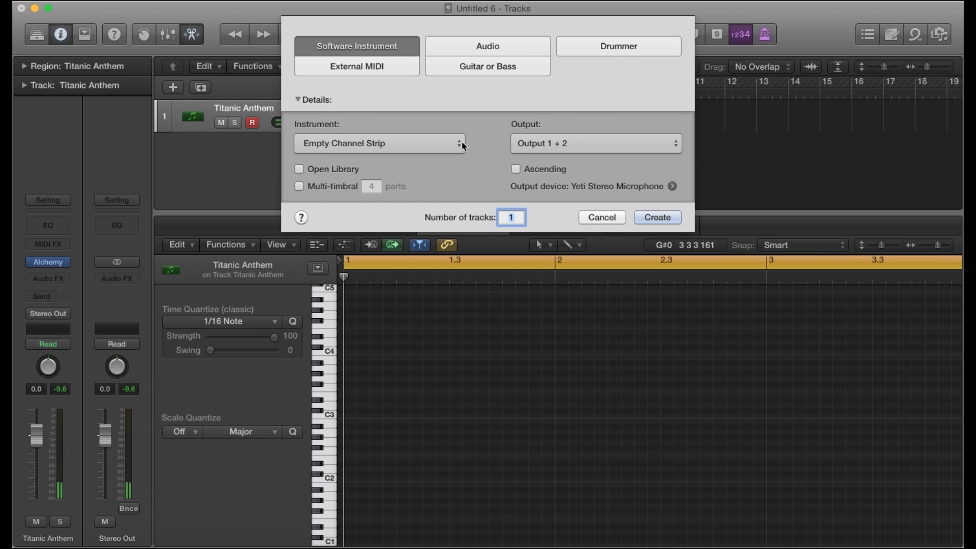
pyautogui.click(657, 218)
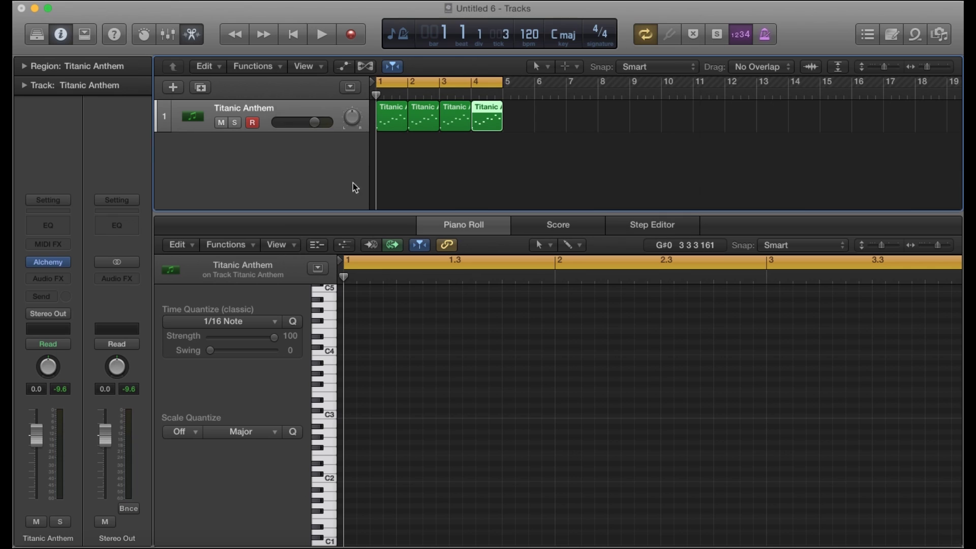
pyautogui.click(66, 263)
pyautogui.moveTo(80, 279)
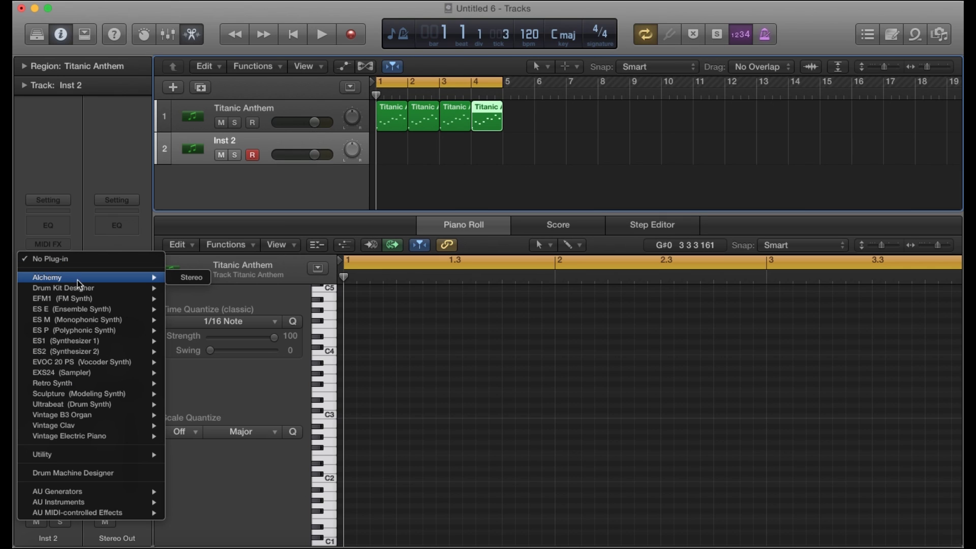
pyautogui.click(203, 279)
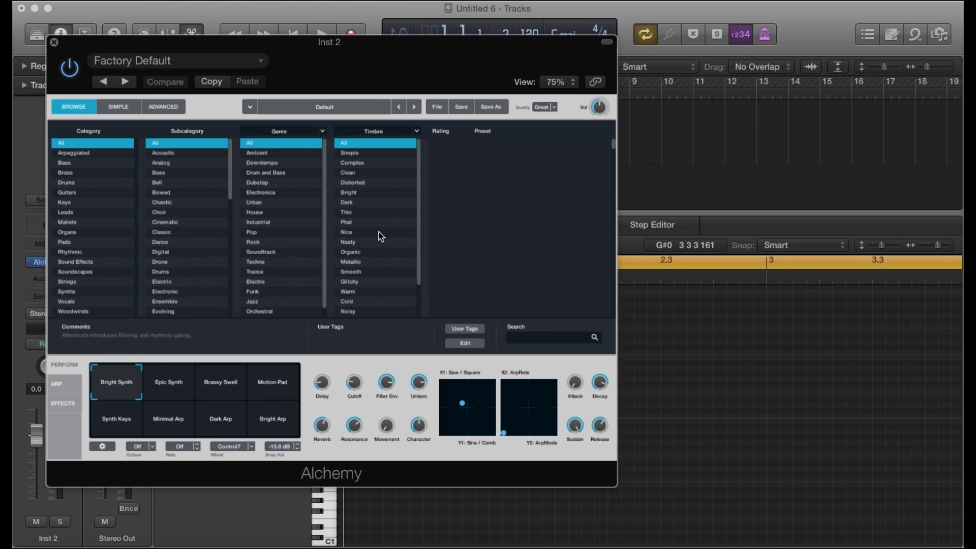
# Filter the Alchemy presets to the Keys category and audition Chill Organ, Chimera Keys, Electric Piano Bells and Fizzy Bell Keys.
pyautogui.click(69, 203)
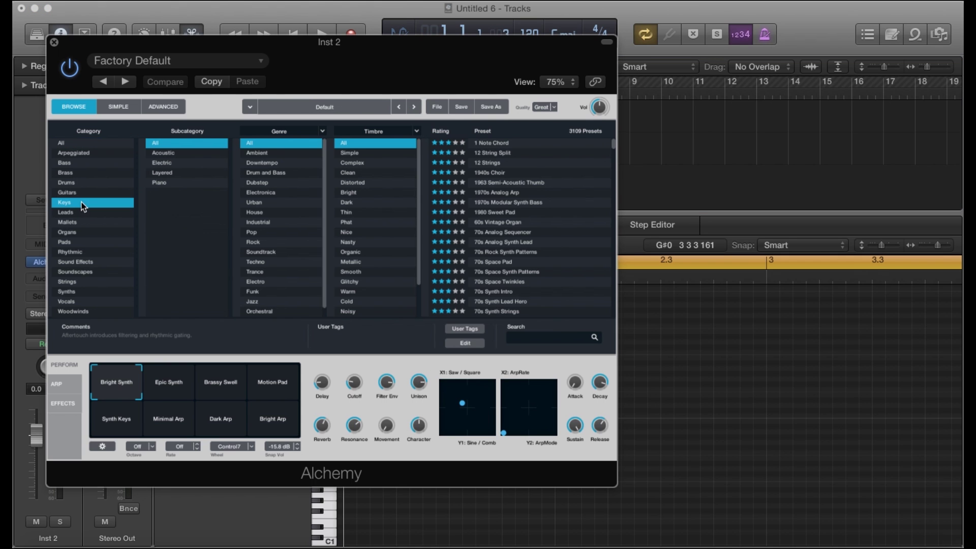
pyautogui.scroll(-3, 501, 203)
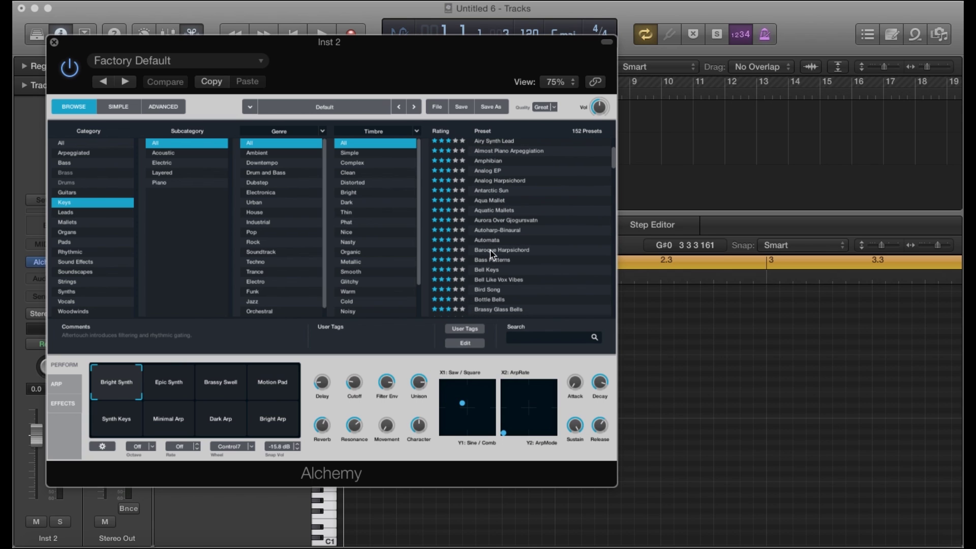
pyautogui.scroll(-4, 489, 250)
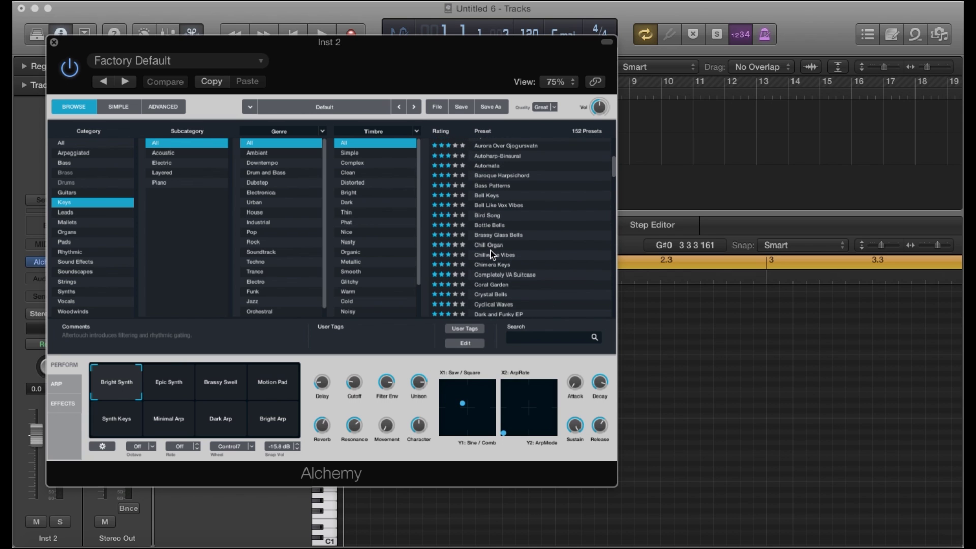
pyautogui.scroll(-1, 490, 251)
pyautogui.click(487, 227)
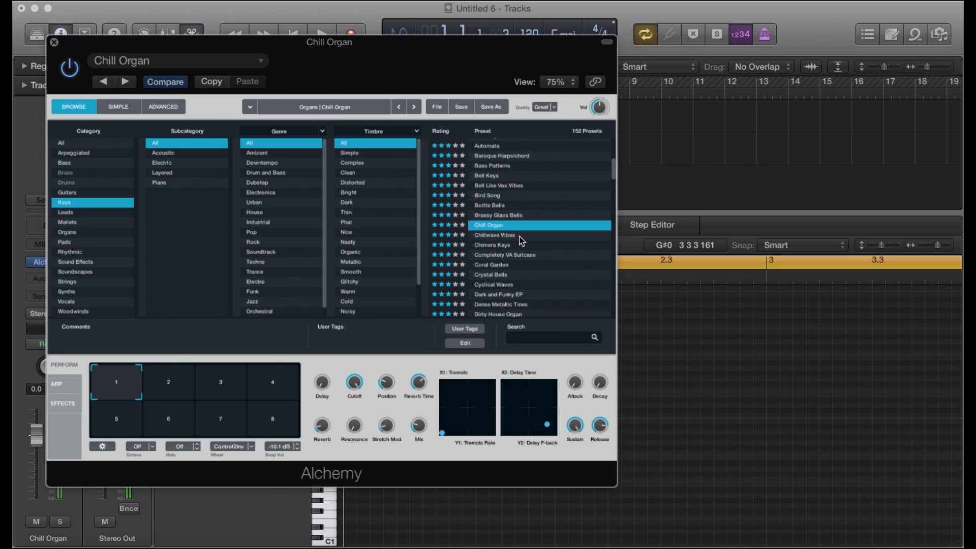
pyautogui.click(505, 248)
pyautogui.scroll(-3, 501, 280)
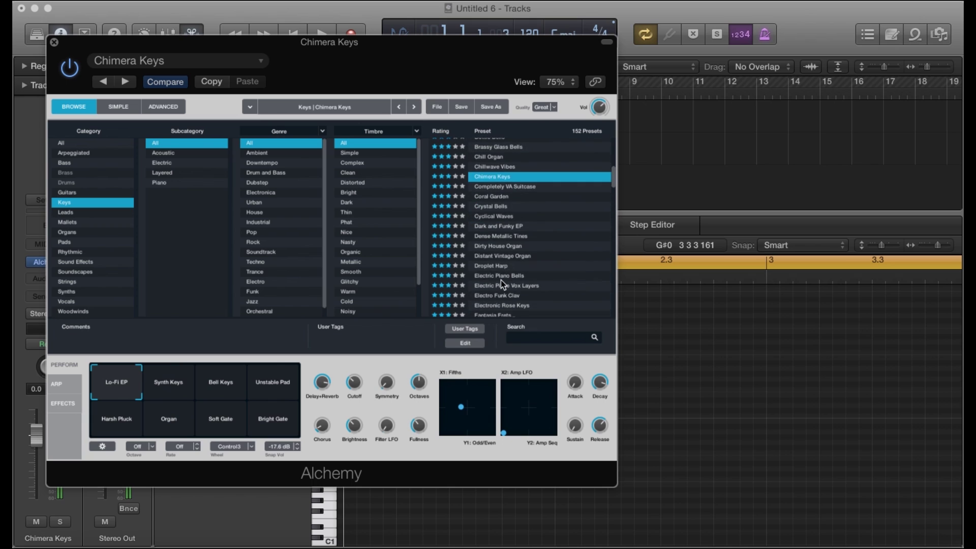
pyautogui.click(501, 277)
pyautogui.scroll(-4, 502, 280)
pyautogui.click(491, 238)
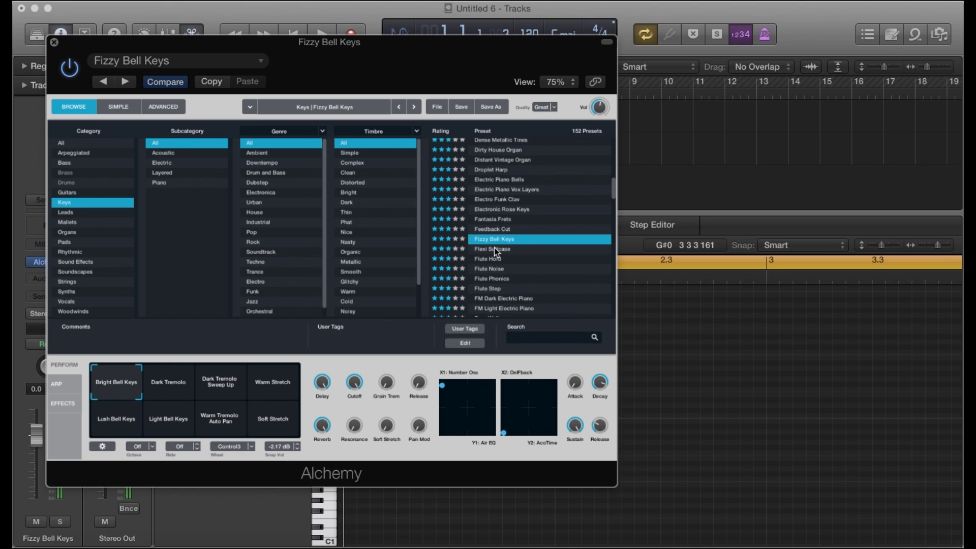
# Audition the Flute Hold, Flute Phonics, FM Dark Electric Piano and Four Walls presets.
pyautogui.click(494, 258)
pyautogui.click(498, 278)
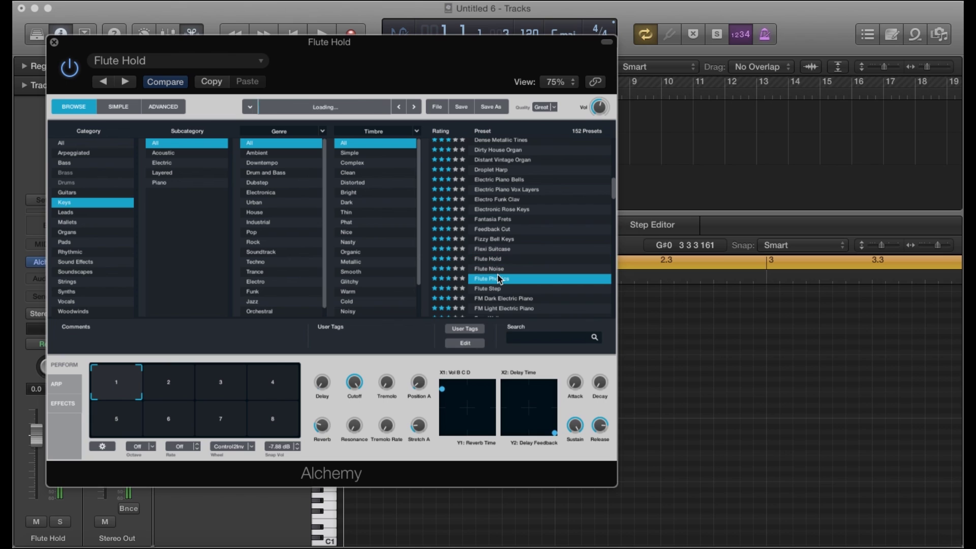
pyautogui.scroll(-3, 496, 285)
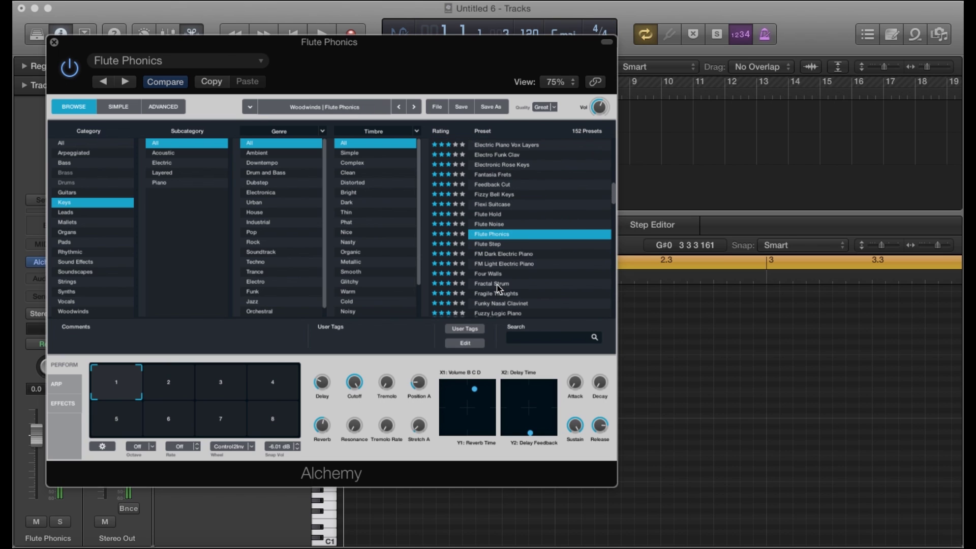
pyautogui.click(484, 255)
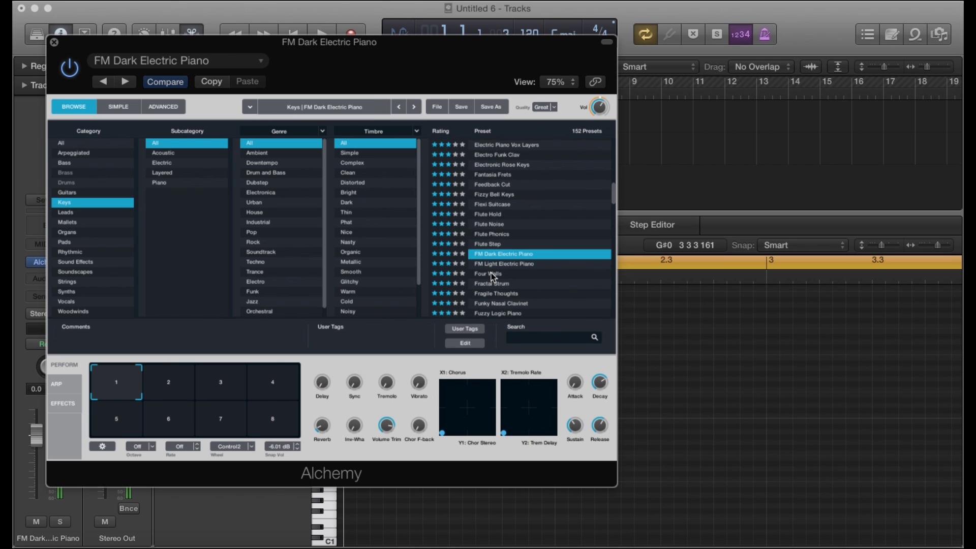
pyautogui.click(490, 275)
pyautogui.scroll(-4, 490, 270)
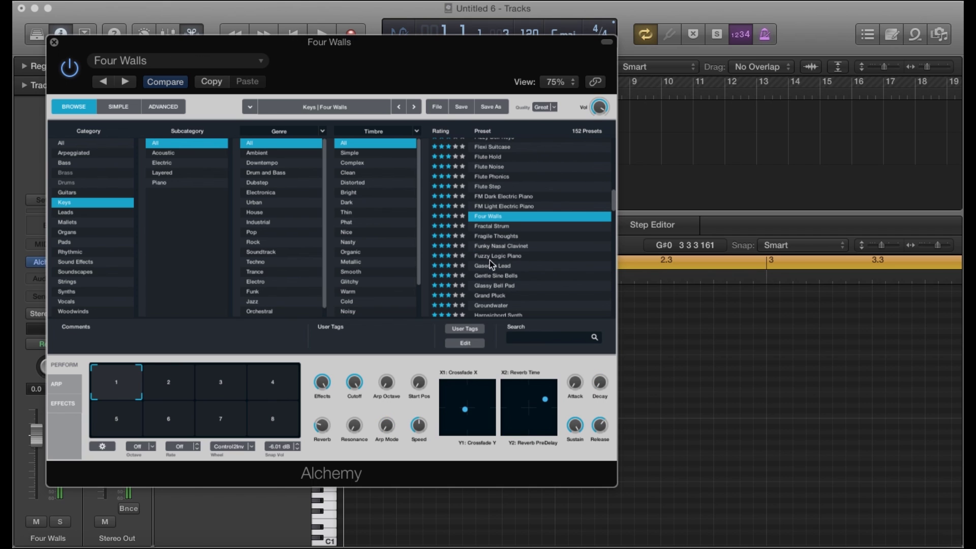
# Audition Funky Nasal Clavinet and Fuzzy Logic Piano, load the Gaseous Lead preset, and close the Alchemy window.
pyautogui.click(486, 245)
pyautogui.click(486, 256)
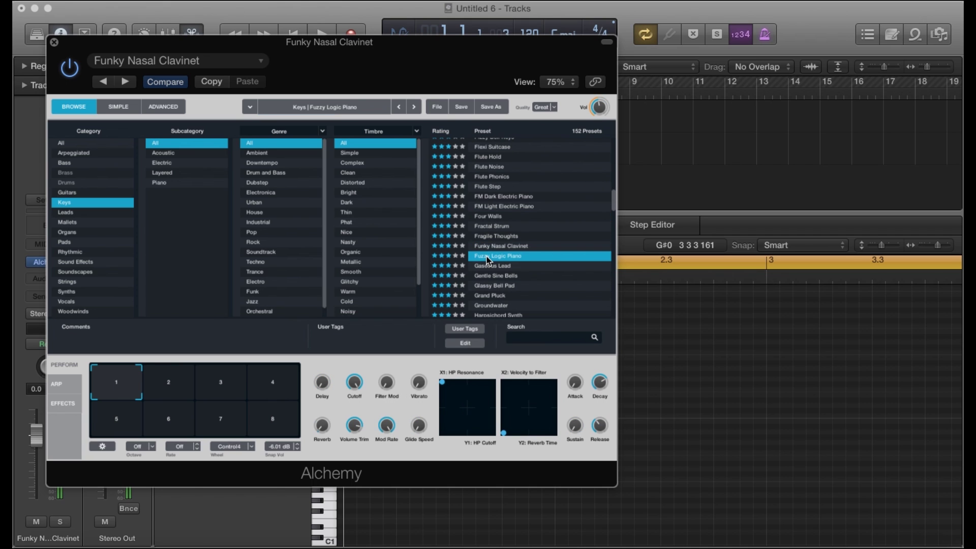
pyautogui.click(489, 265)
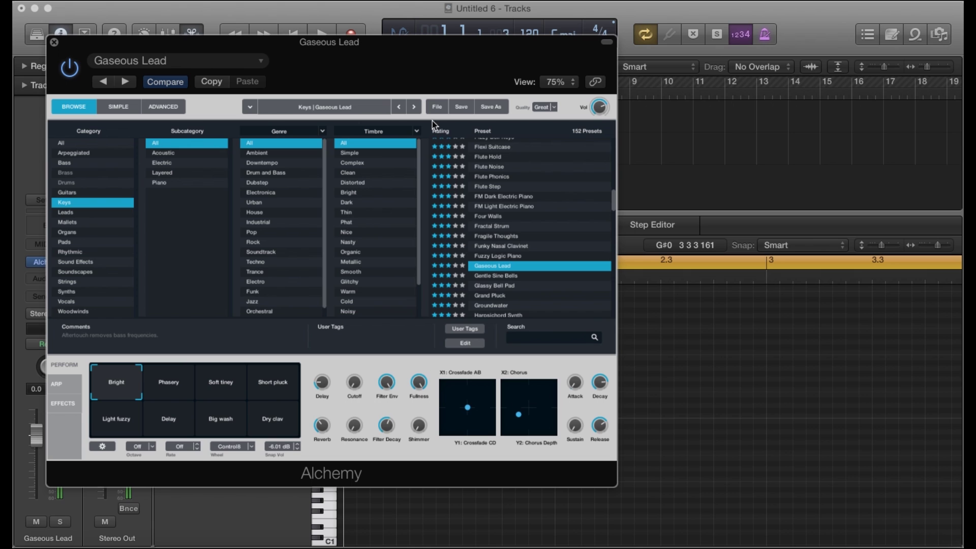
pyautogui.moveTo(383, 61); pyautogui.dragTo(585, 210)
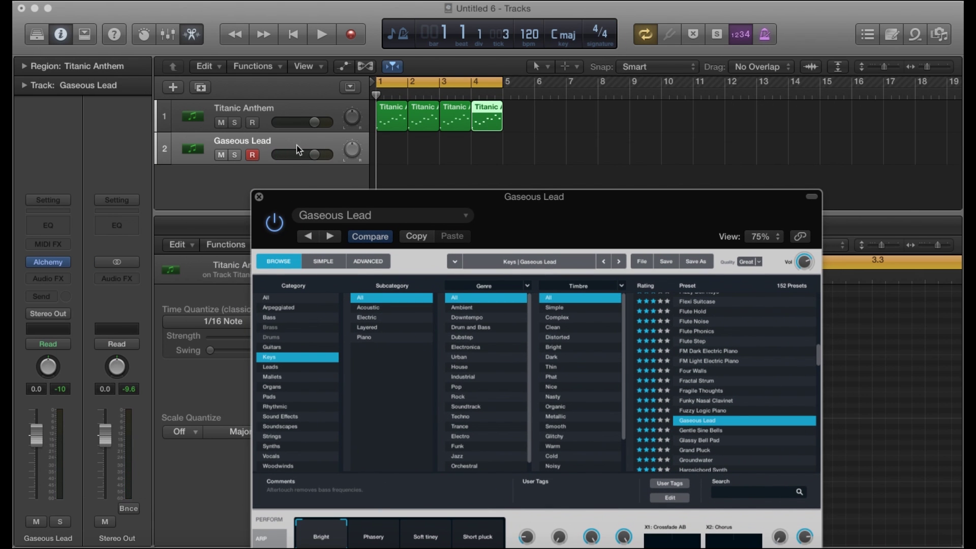
pyautogui.click(258, 197)
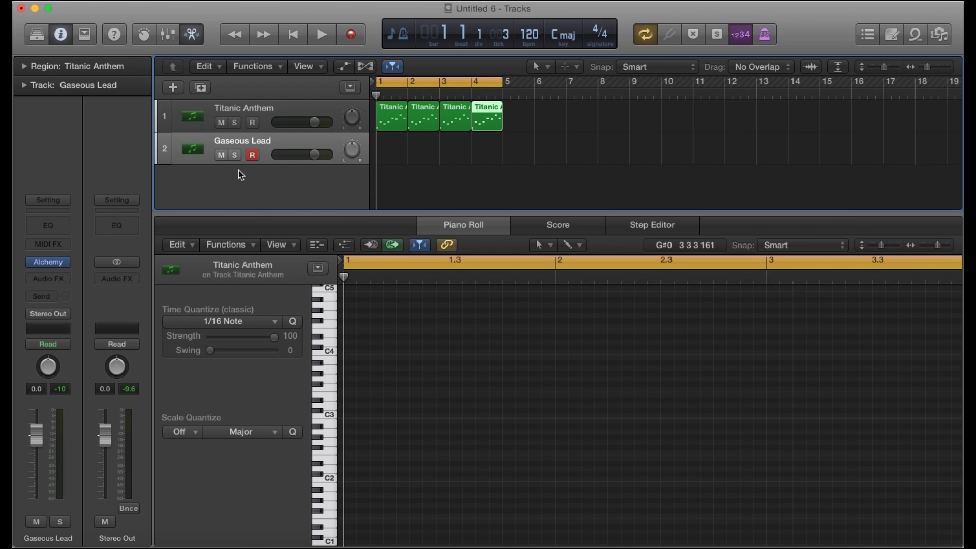
# Reopen Alchemy on the Gaseous Lead track to review its preset, and close it again.
pyautogui.click(62, 263)
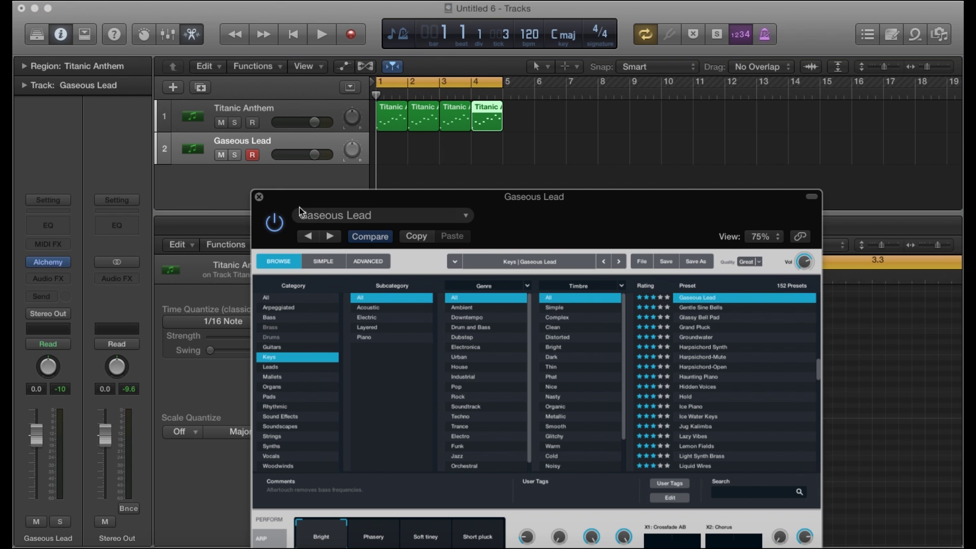
pyautogui.moveTo(304, 198)
pyautogui.mouseDown()
pyautogui.moveTo(296, 182)
pyautogui.moveTo(312, 182)
pyautogui.mouseUp()
pyautogui.click(267, 180)
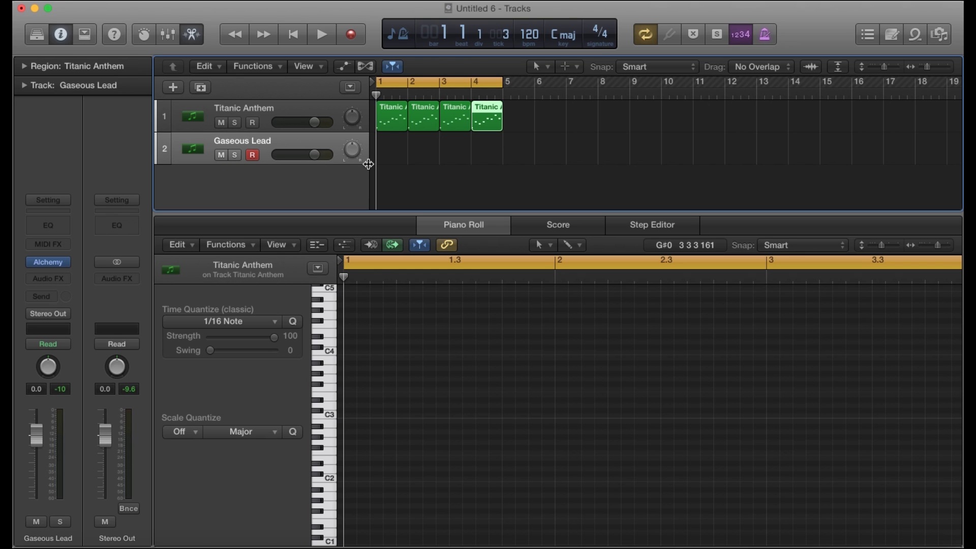
# Check the melody's first note in bar 1, select the Gaseous Lead track, and audition its A key and the low keys around A0.
pyautogui.click(389, 125)
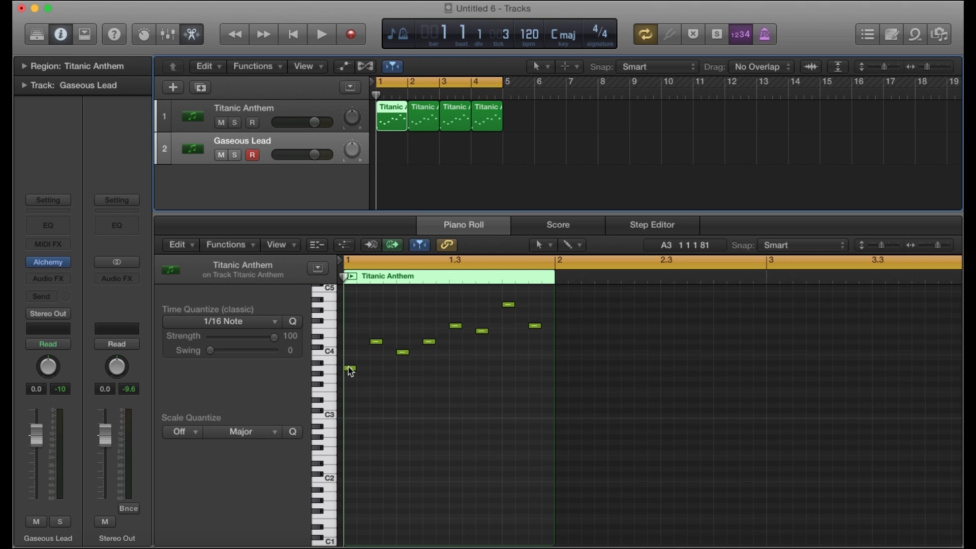
pyautogui.click(282, 154)
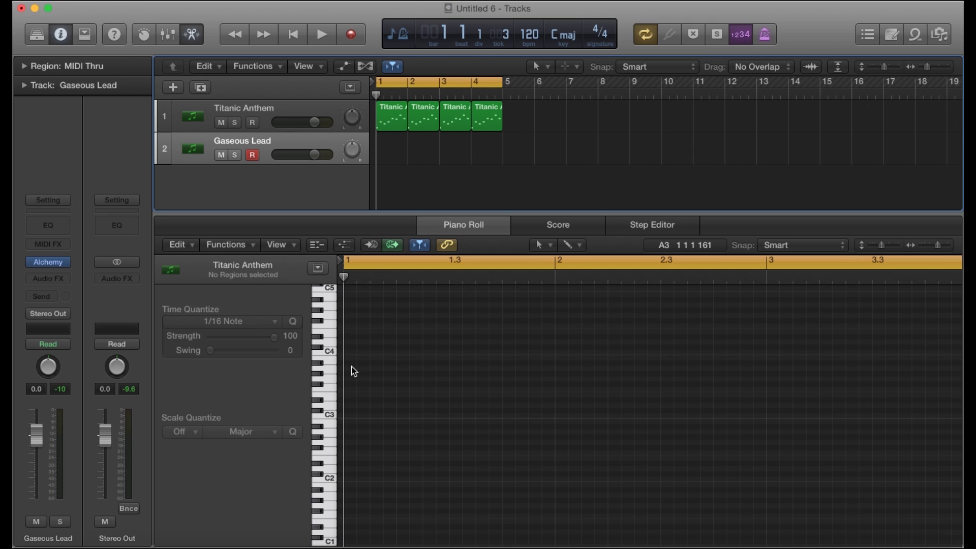
pyautogui.click(333, 370)
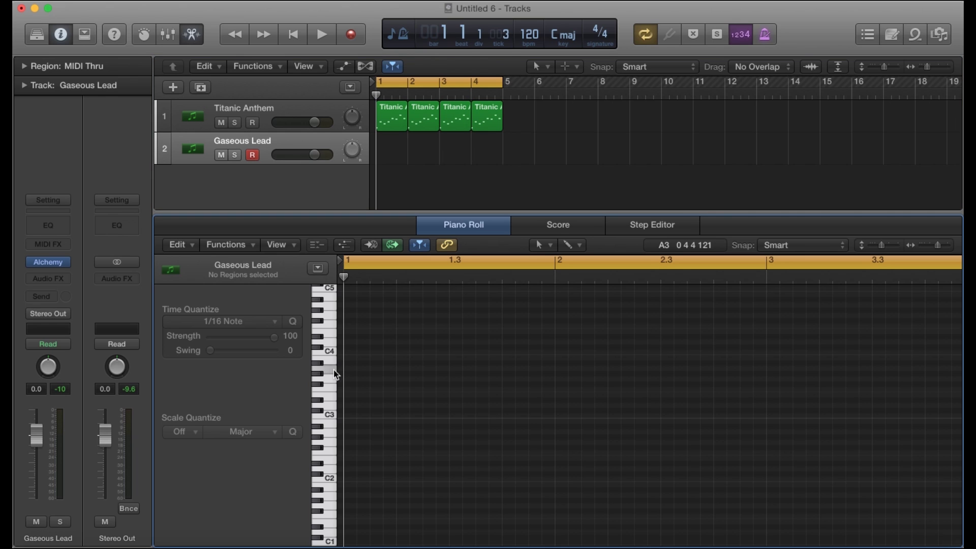
pyautogui.scroll(-10, 364, 390)
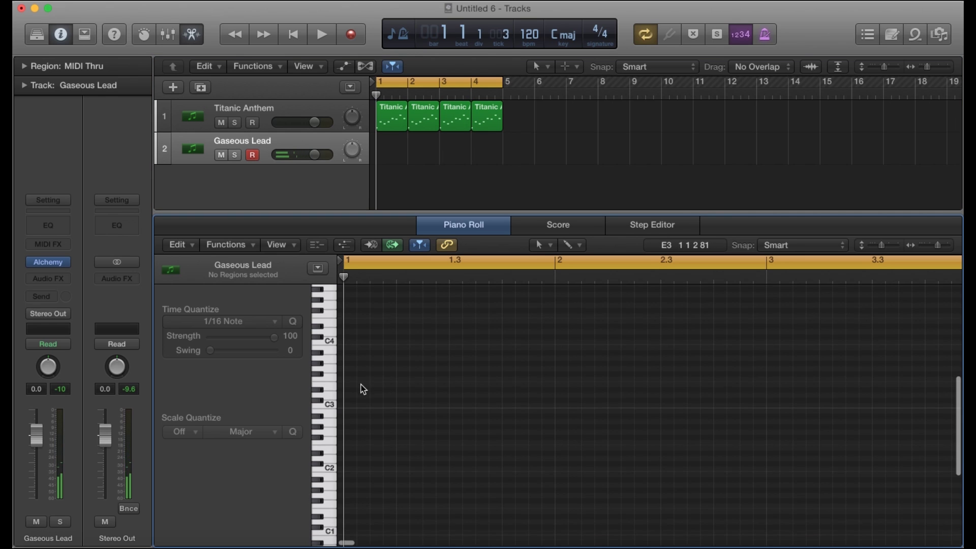
pyautogui.scroll(-1, 357, 384)
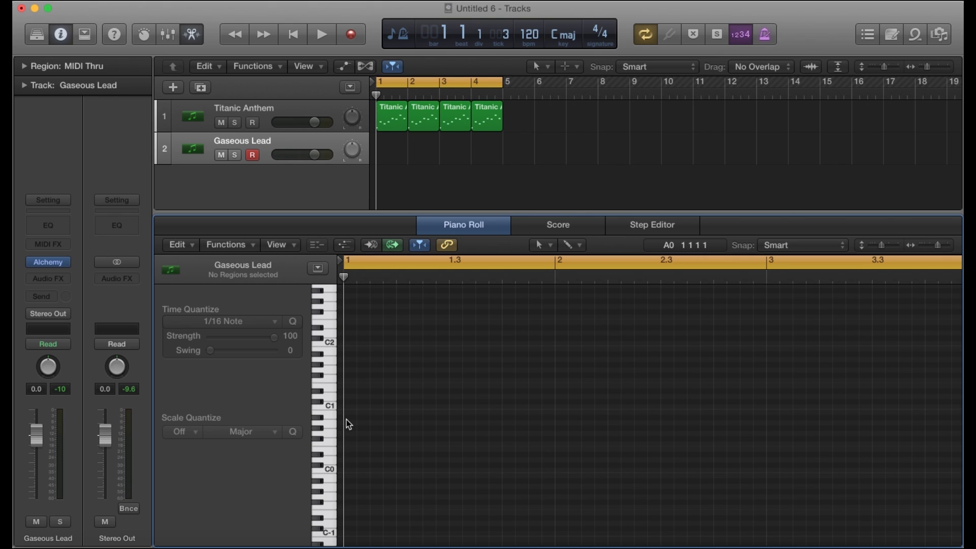
pyautogui.click(331, 418)
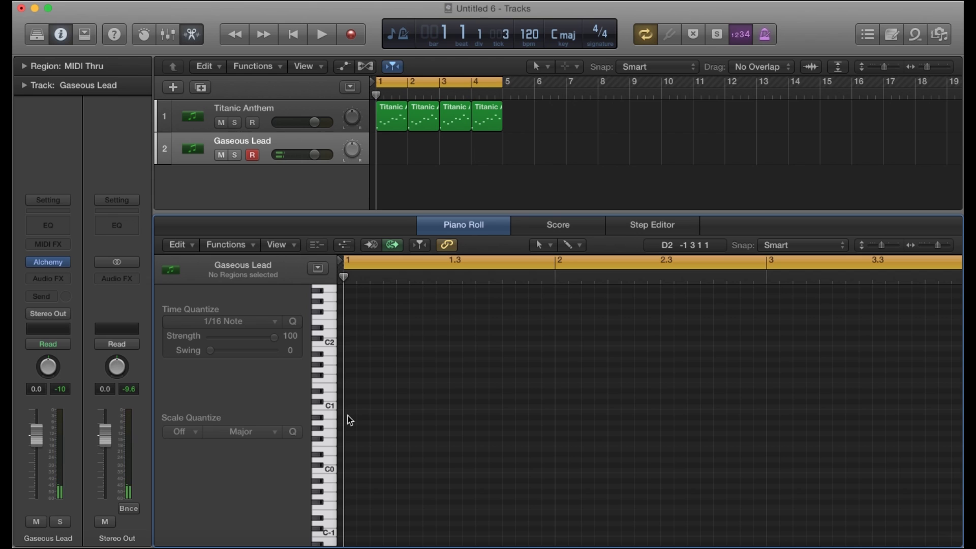
# Draw a one-beat B0 note at the start of bar 1 on the Gaseous Lead track and play the loop.
pyautogui.moveTo(350, 418); pyautogui.dragTo(394, 413)
pyautogui.click(394, 415)
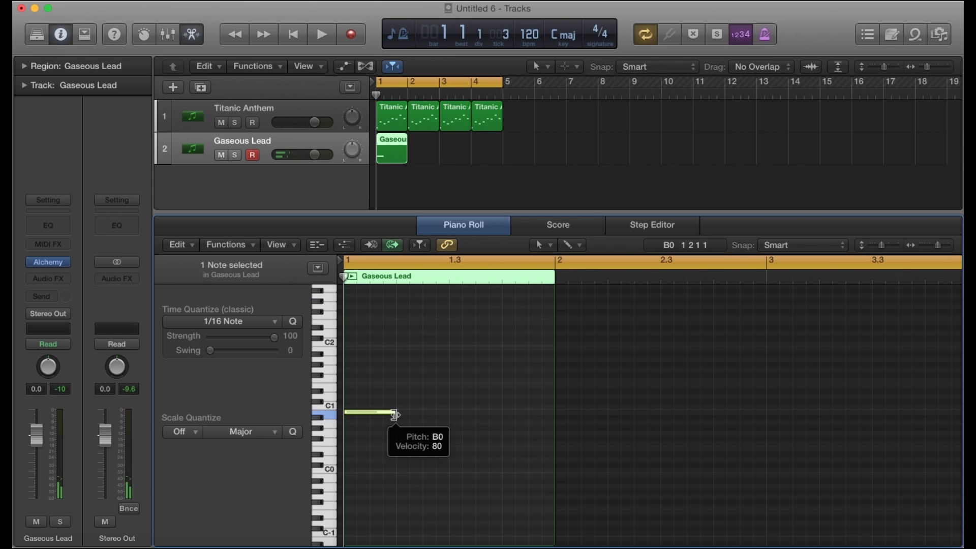
pyautogui.press('space')
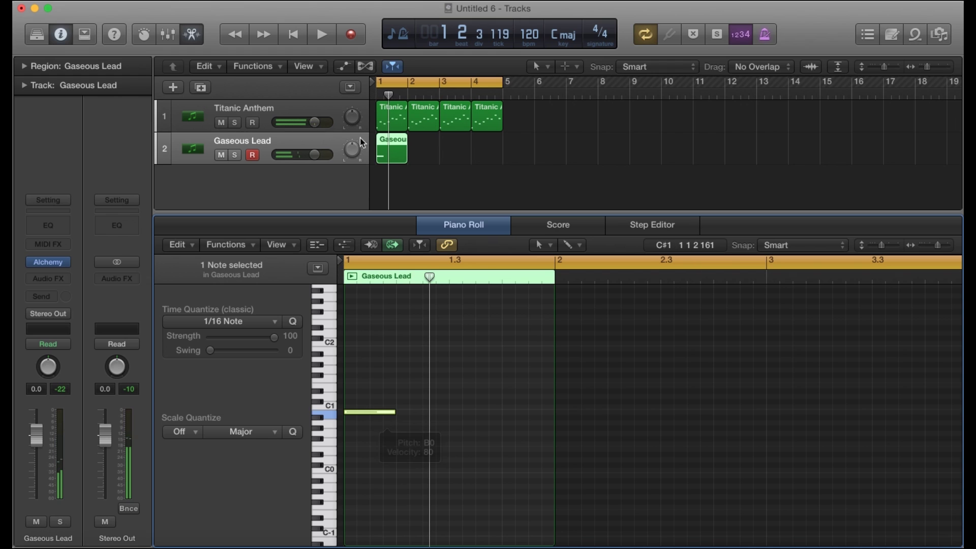
# Delete the B0 note at the start of bar 1 in the Gaseous Lead region.
pyautogui.scroll(-1, 349, 426)
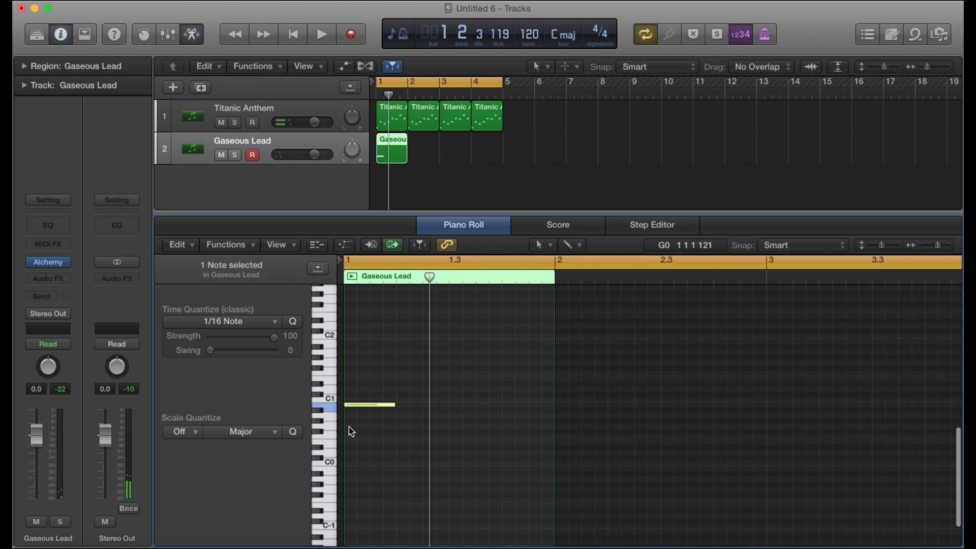
pyautogui.click(375, 414)
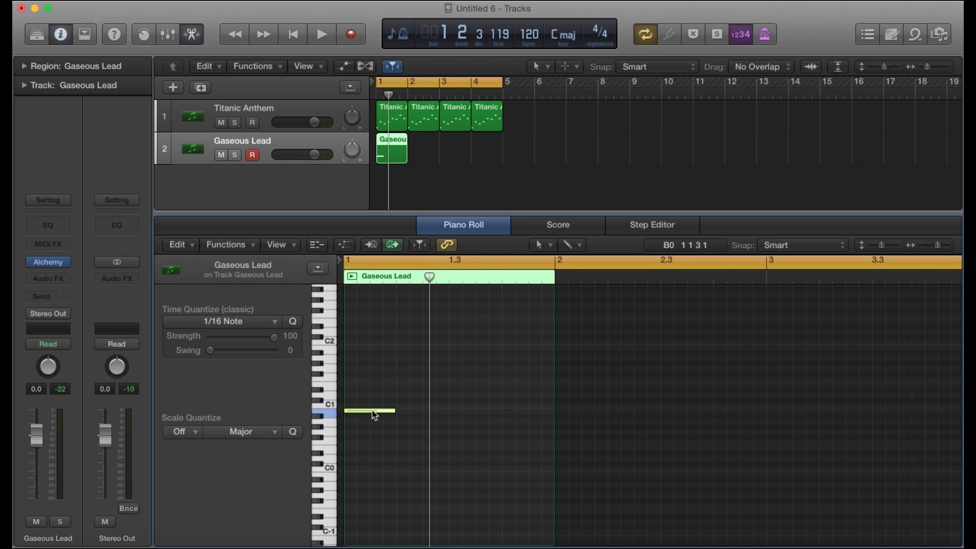
pyautogui.click(375, 413)
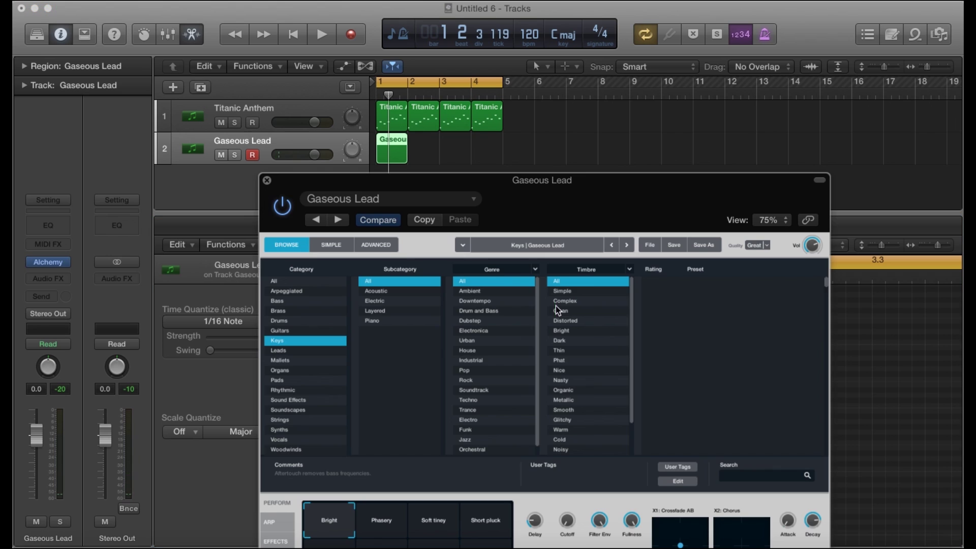
# Load the Light Synth Brass preset from the Keys category in Alchemy and close the instrument window.
pyautogui.scroll(-1, 605, 328)
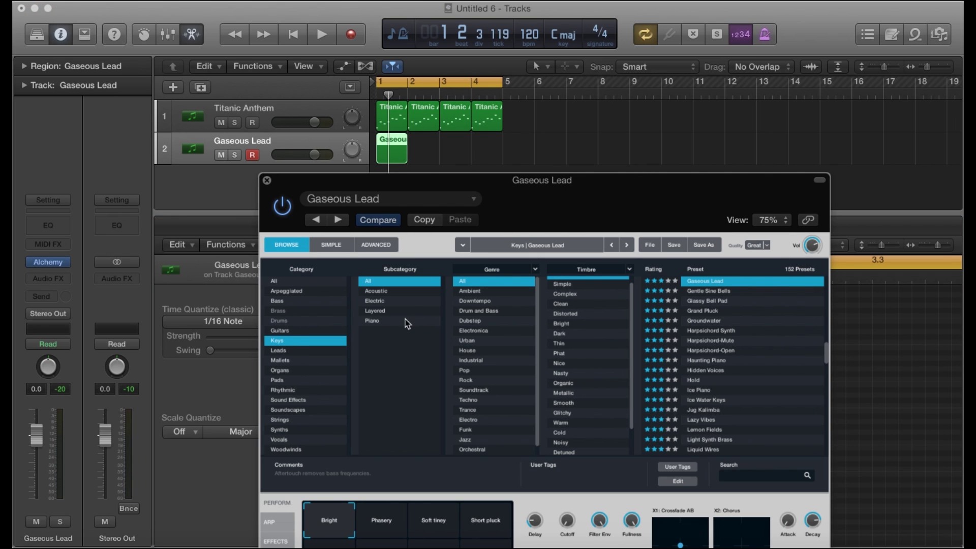
pyautogui.scroll(-5, 733, 392)
pyautogui.click(710, 314)
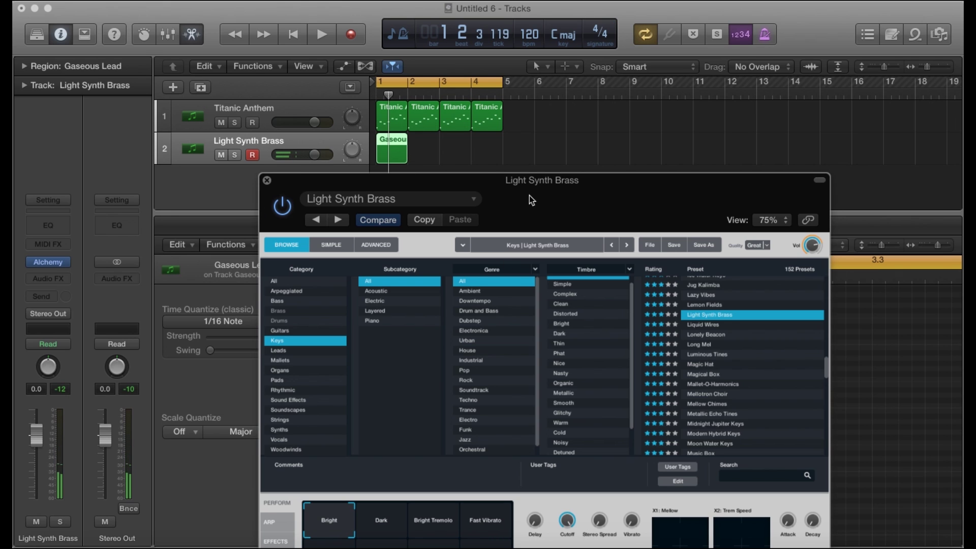
pyautogui.moveTo(529, 196); pyautogui.dragTo(543, 243)
pyautogui.click(281, 227)
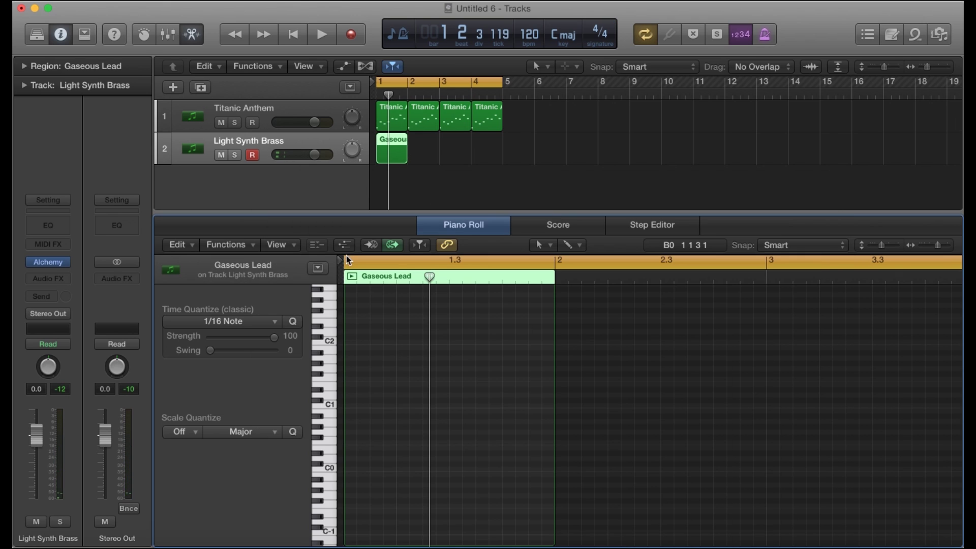
# Draw a one-beat A0 note at the start of bar 1 on the Light Synth Brass track and play the loop.
pyautogui.press('space')
pyautogui.press('space')
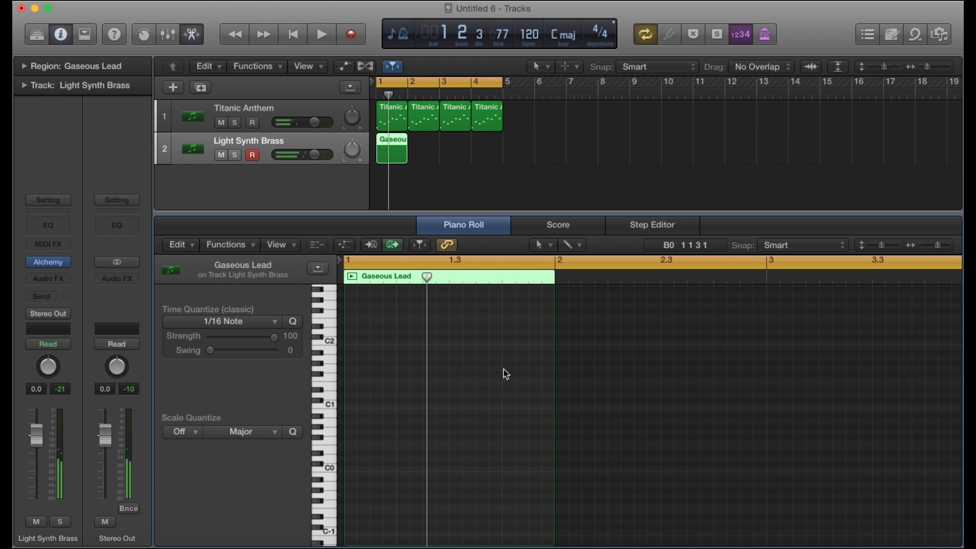
pyautogui.click(334, 392)
pyautogui.click(350, 422)
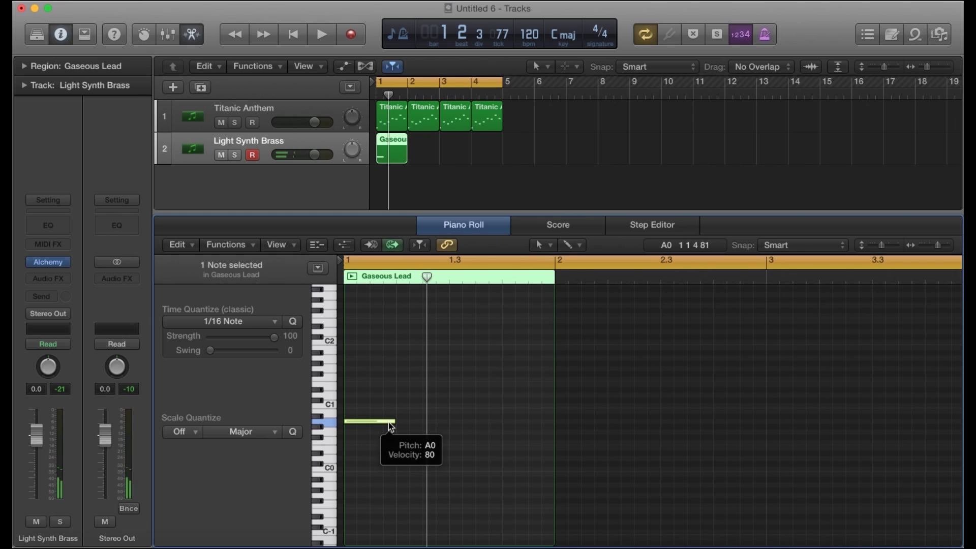
pyautogui.press('space')
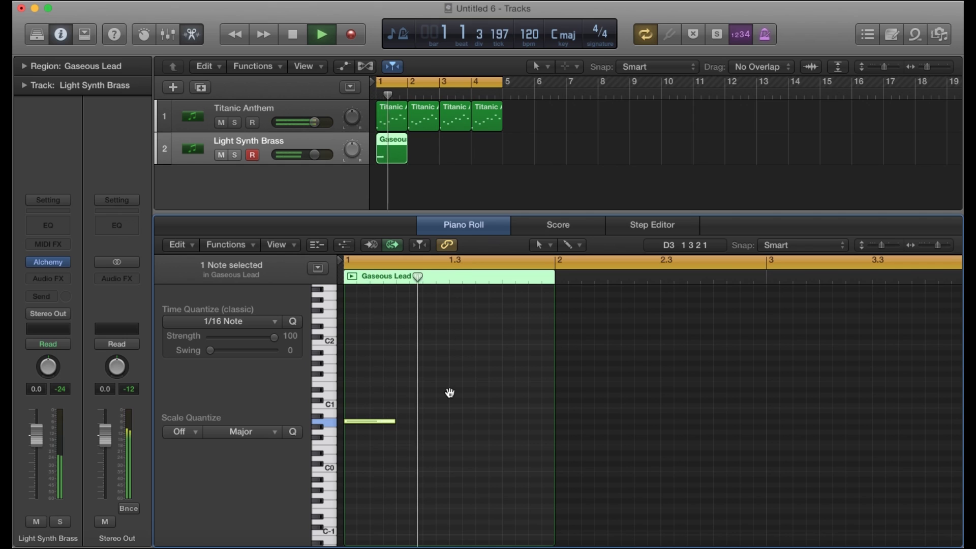
pyautogui.press('space')
# Lengthen the A0 note to about two beats and extend the Gaseous Lead region to two bars.
pyautogui.click(393, 423)
pyautogui.moveTo(393, 422); pyautogui.dragTo(440, 425)
pyautogui.moveTo(403, 155); pyautogui.dragTo(439, 155)
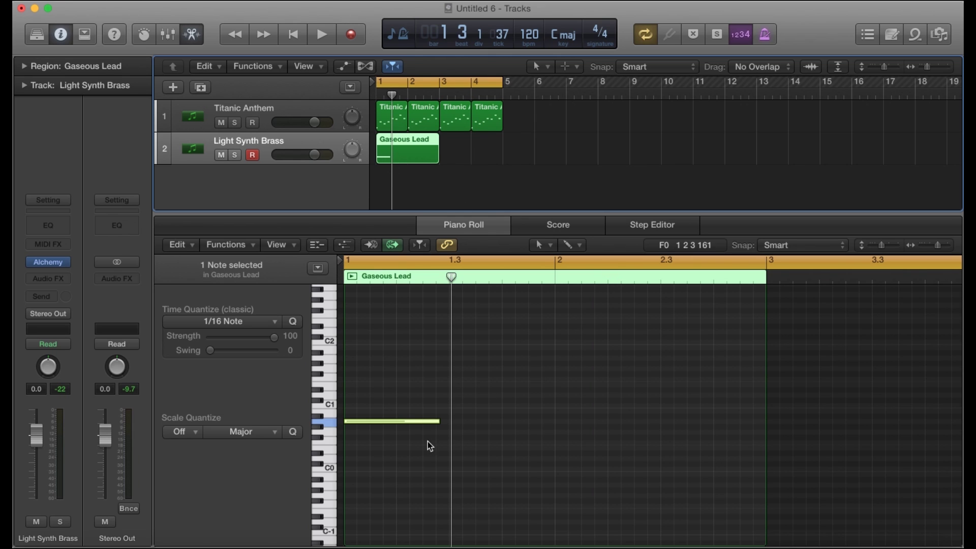
# Audition the low keys around G0 and F0, play the loop, and draw an F0 note right after the A0 note.
pyautogui.click(330, 426)
pyautogui.click(330, 426)
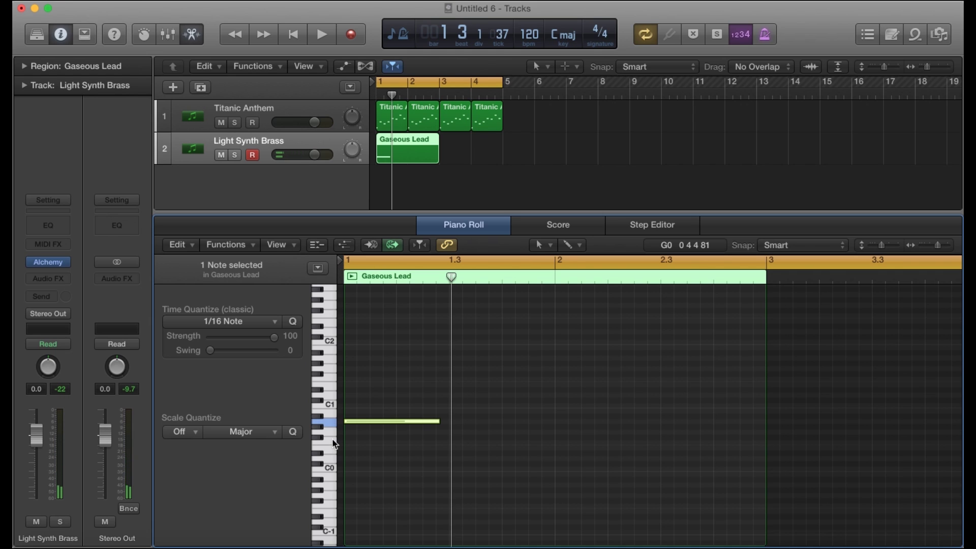
pyautogui.click(334, 443)
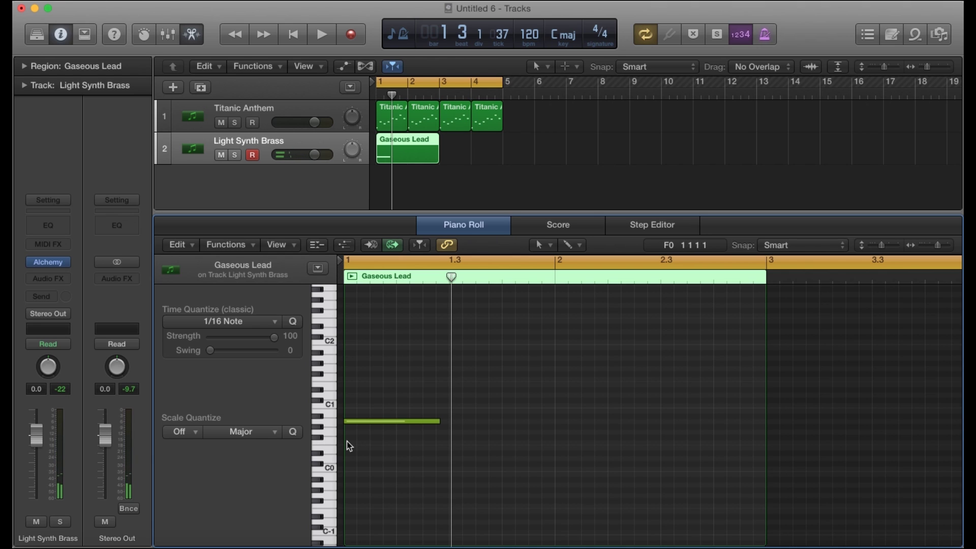
pyautogui.press('space')
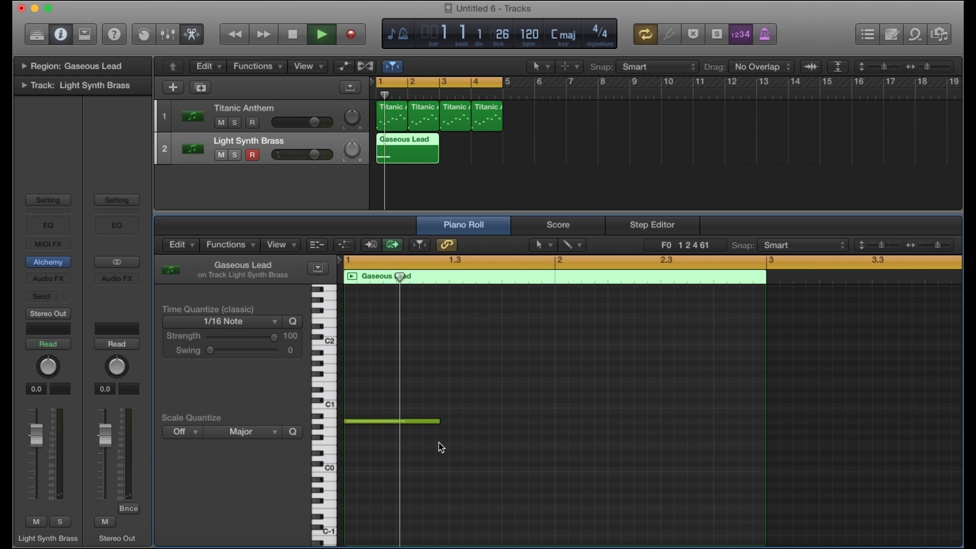
pyautogui.press('space')
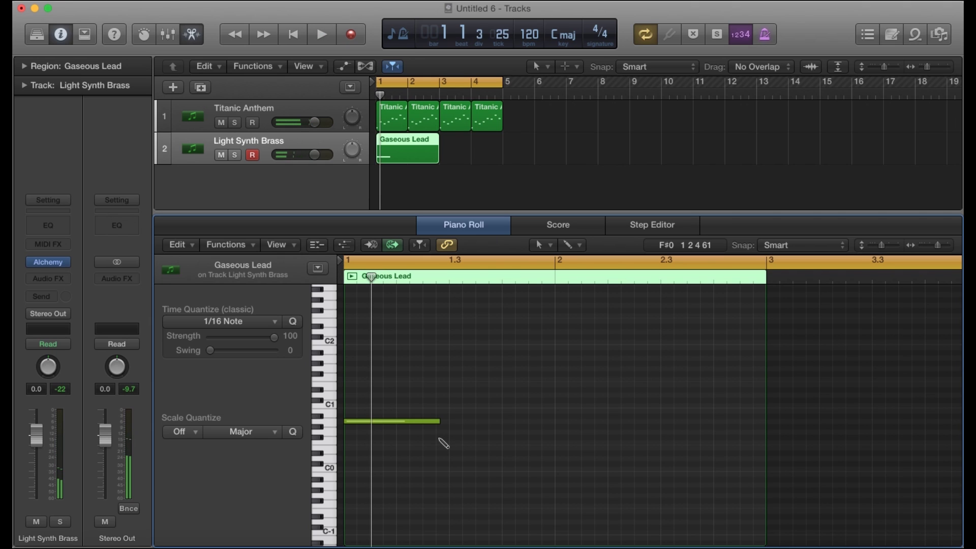
pyautogui.keyDown('super'); pyautogui.click(438, 442); pyautogui.keyUp('super')
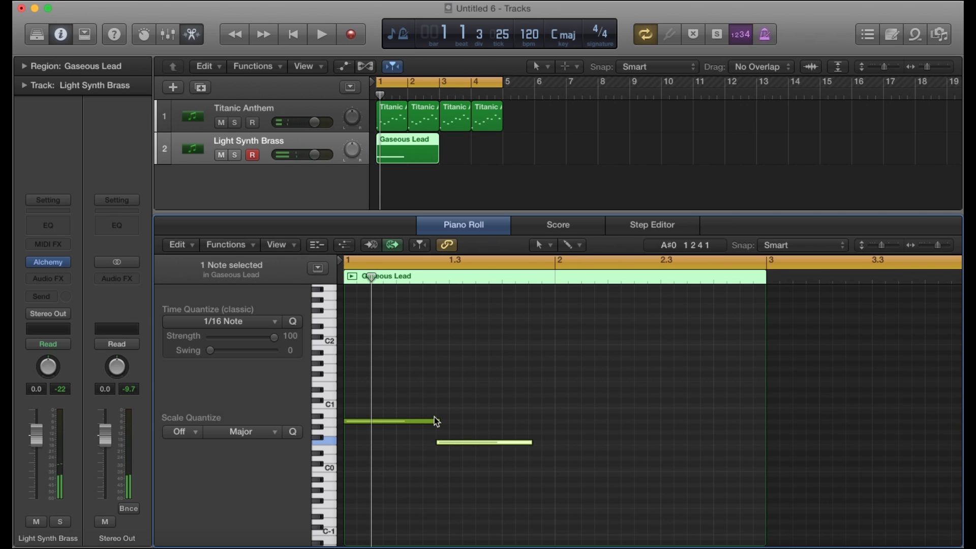
# Move the F0 note to beat 3 of bar 1, adjust the A0 note to end there, and play the loop.
pyautogui.moveTo(438, 423); pyautogui.dragTo(436, 423)
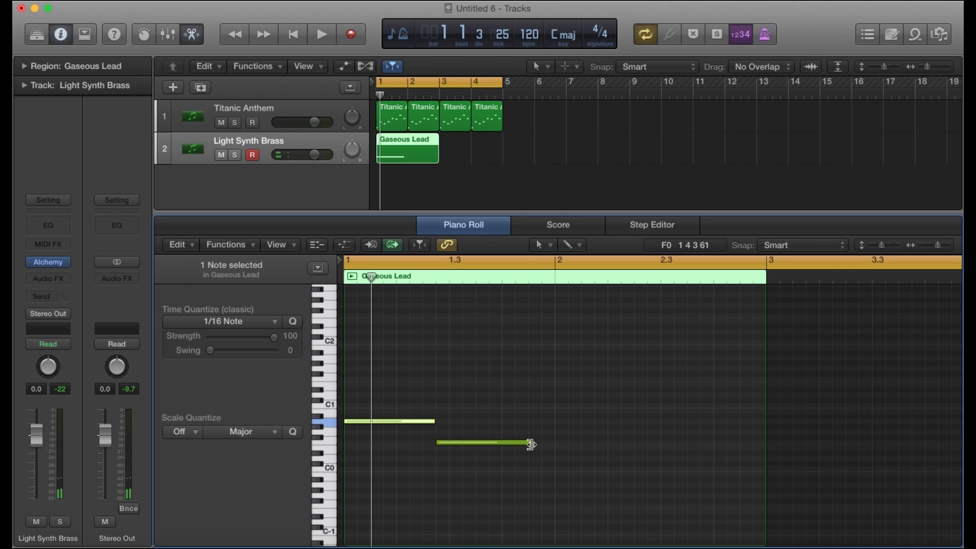
pyautogui.click(471, 445)
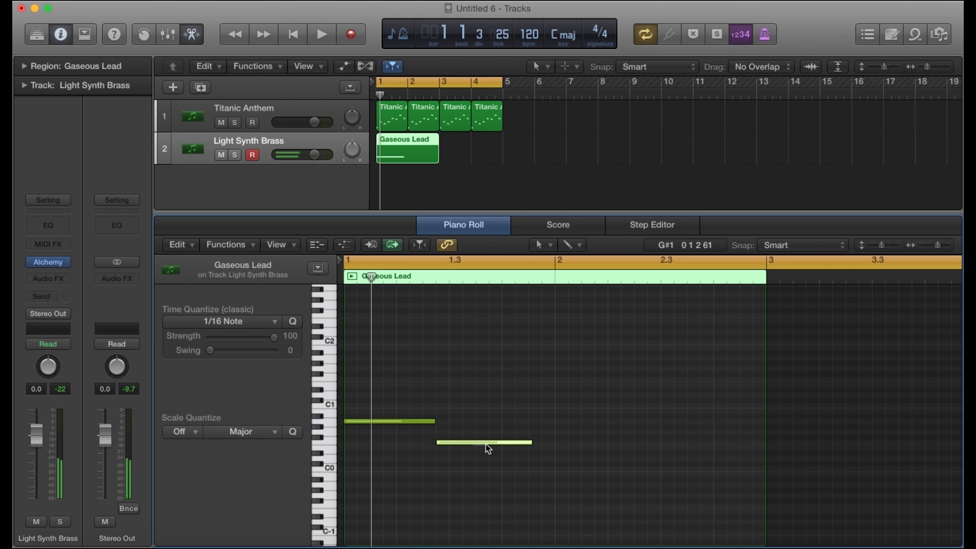
pyautogui.moveTo(480, 440); pyautogui.dragTo(489, 441)
pyautogui.moveTo(432, 422); pyautogui.dragTo(447, 424)
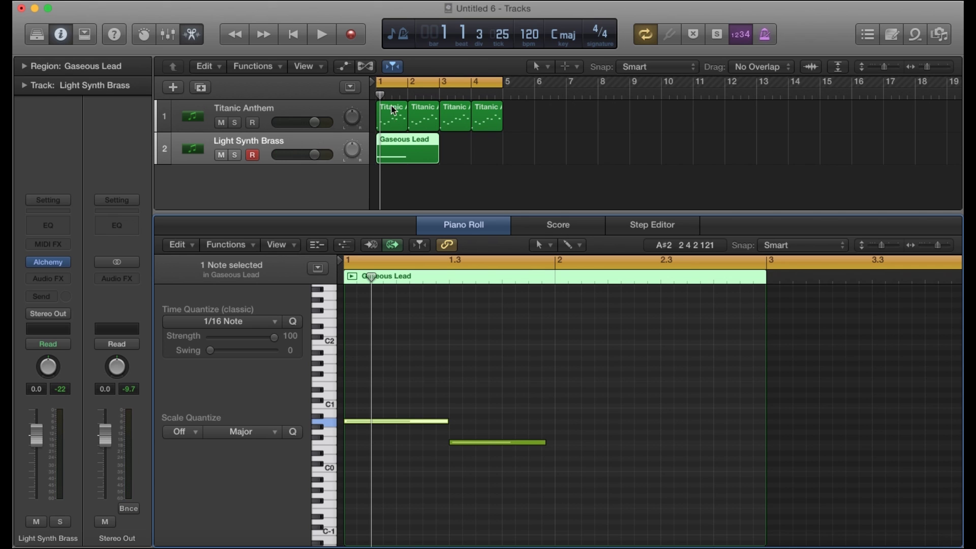
pyautogui.press('space')
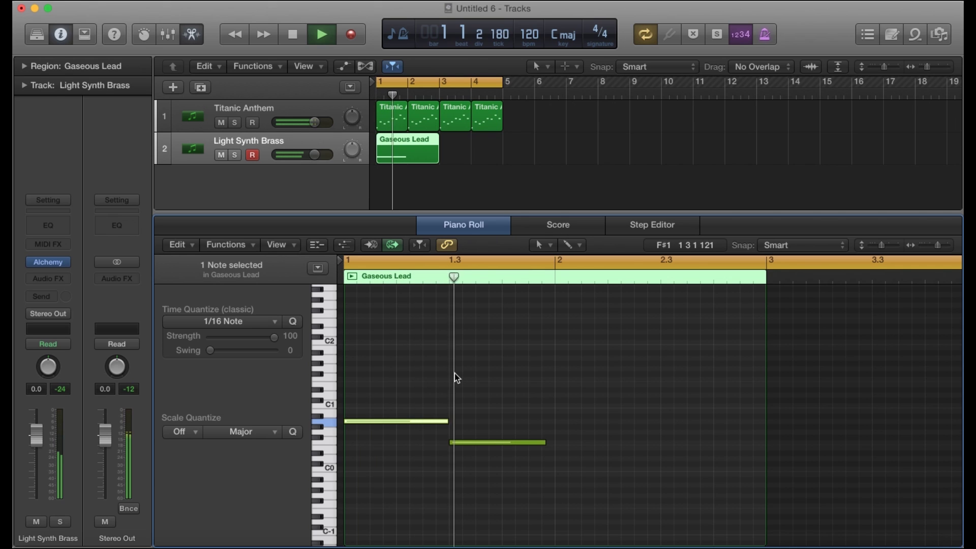
pyautogui.press('space')
# Move the F0 note to the start of bar 2, lengthen the A0 note to fill bar 1, and play the loop.
pyautogui.moveTo(478, 446); pyautogui.dragTo(579, 443)
pyautogui.moveTo(447, 421); pyautogui.dragTo(551, 425)
pyautogui.press('space')
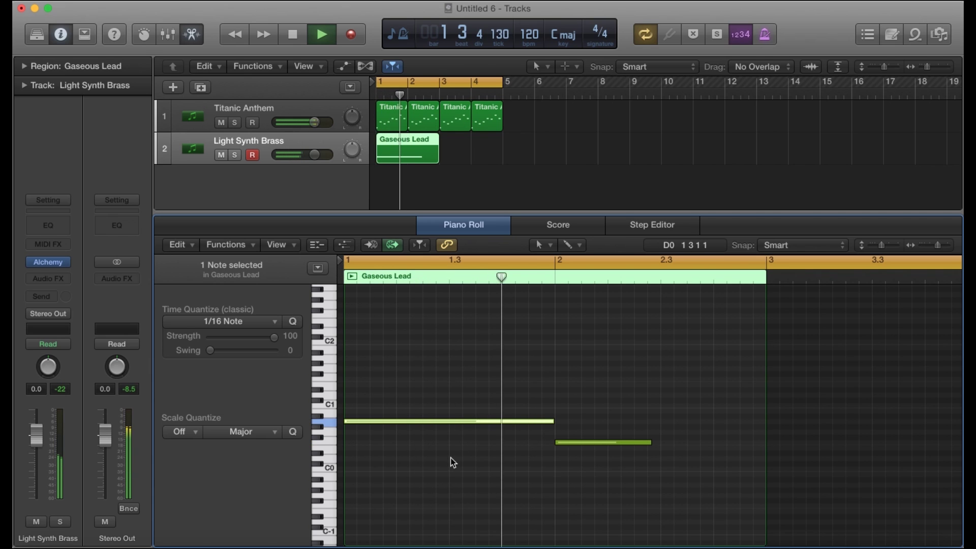
pyautogui.press('space')
# Lengthen the F0 note to fill bar 2, extend the Gaseous Lead region to four bars, and play it.
pyautogui.moveTo(651, 443); pyautogui.dragTo(762, 453)
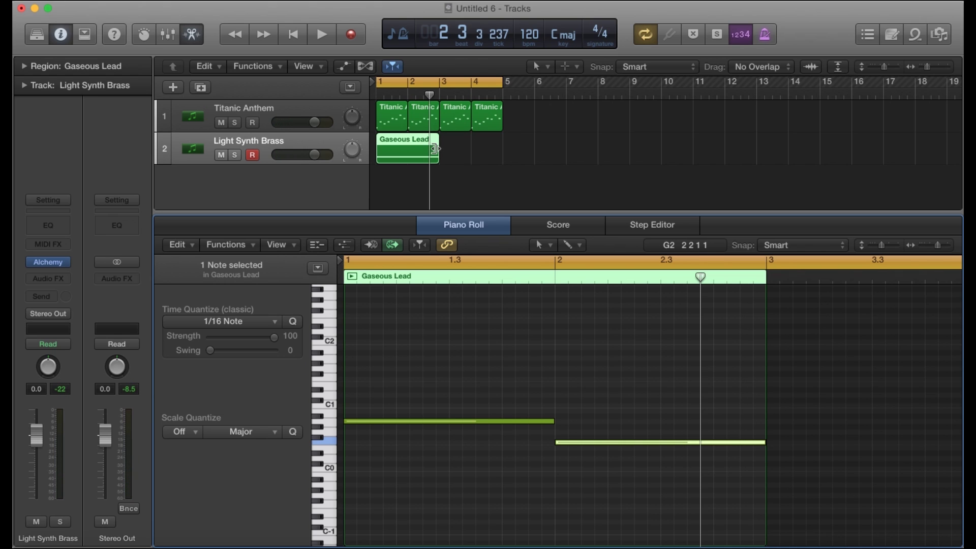
pyautogui.moveTo(434, 149); pyautogui.dragTo(498, 151)
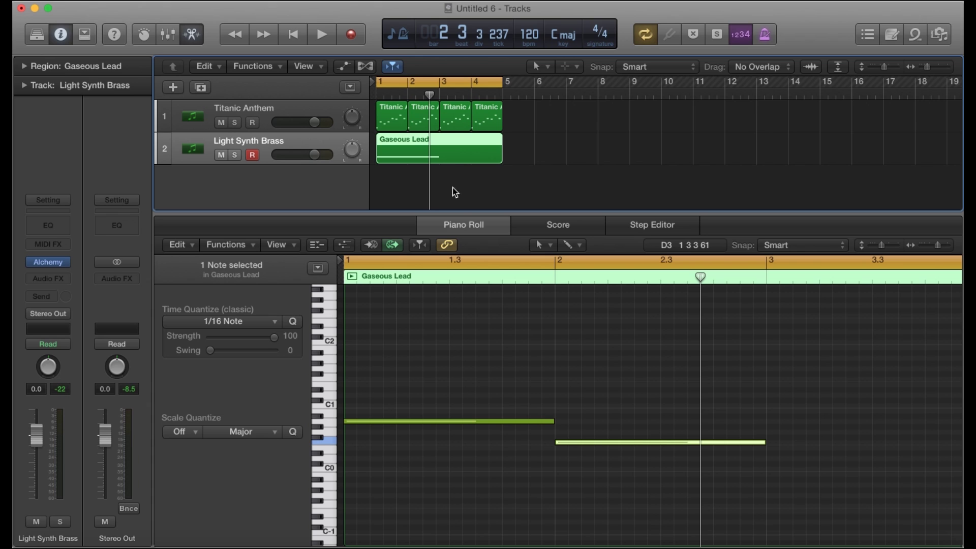
pyautogui.press('space')
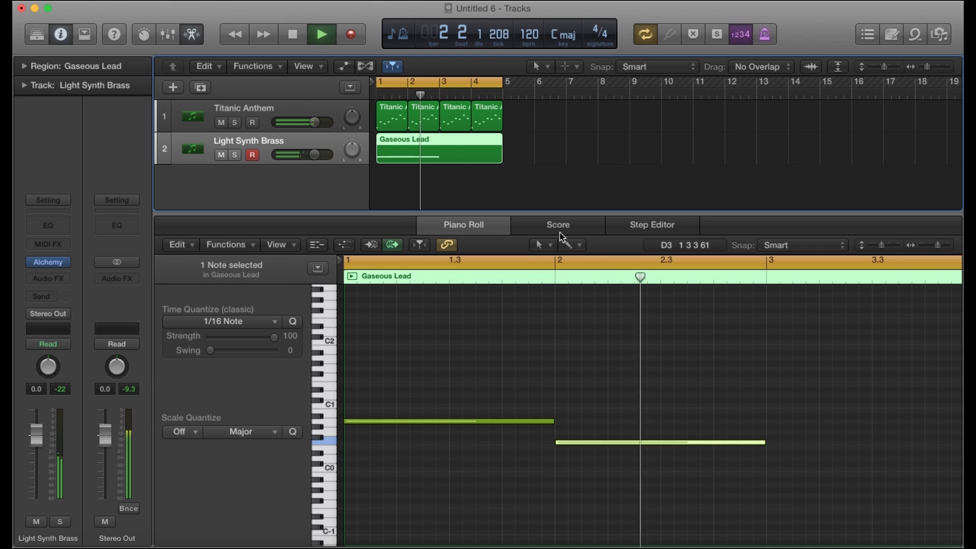
pyautogui.press('space')
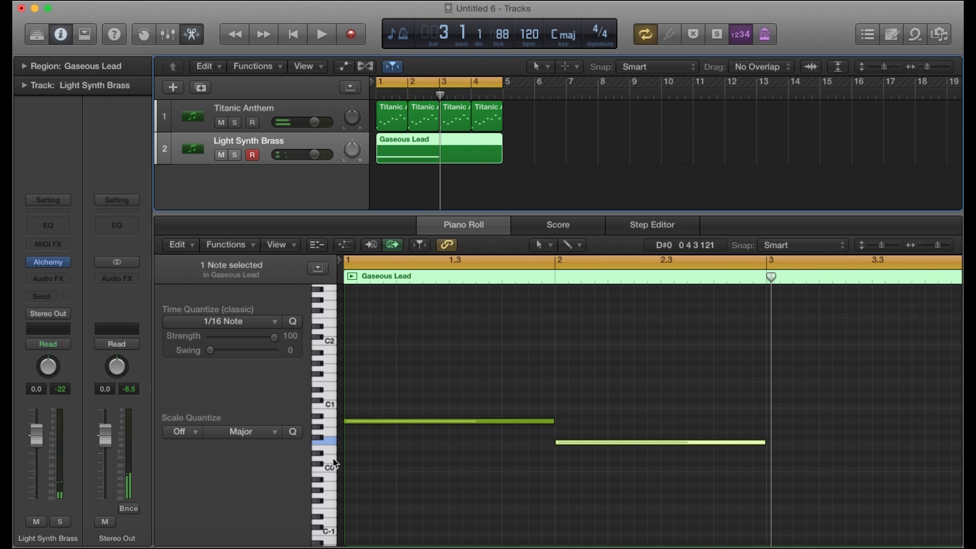
# Audition the D0 key, draw a one-bar D0 note at the start of bar 3, and check where it meets the F0 note.
pyautogui.click(332, 459)
pyautogui.click(332, 459)
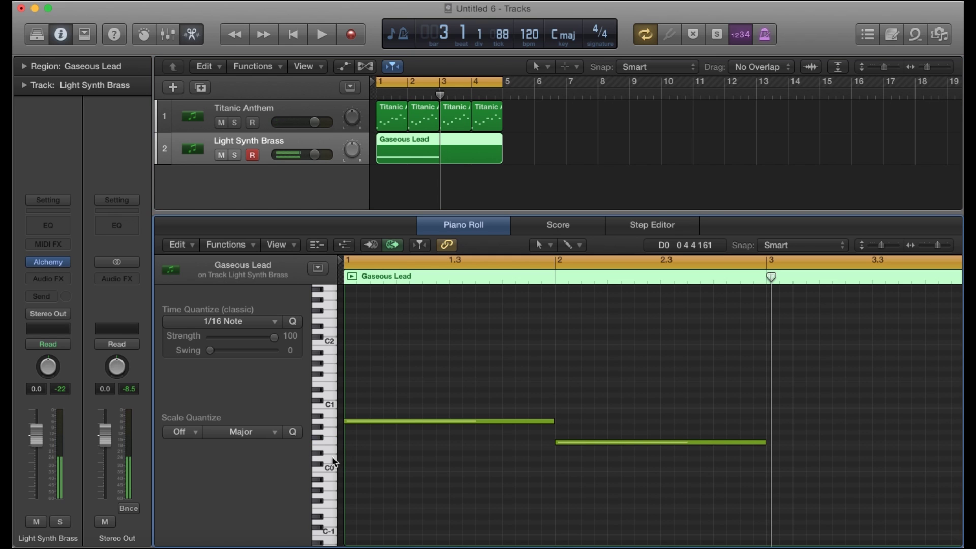
pyautogui.keyDown('super'); pyautogui.click(768, 457); pyautogui.keyUp('super')
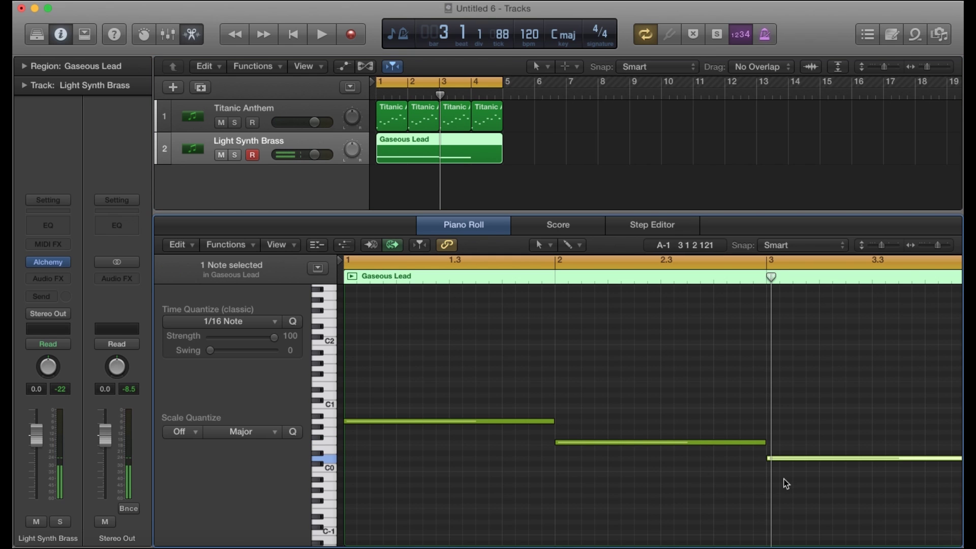
pyautogui.hscroll(3, 784, 481)
pyautogui.hscroll(-1, 775, 477)
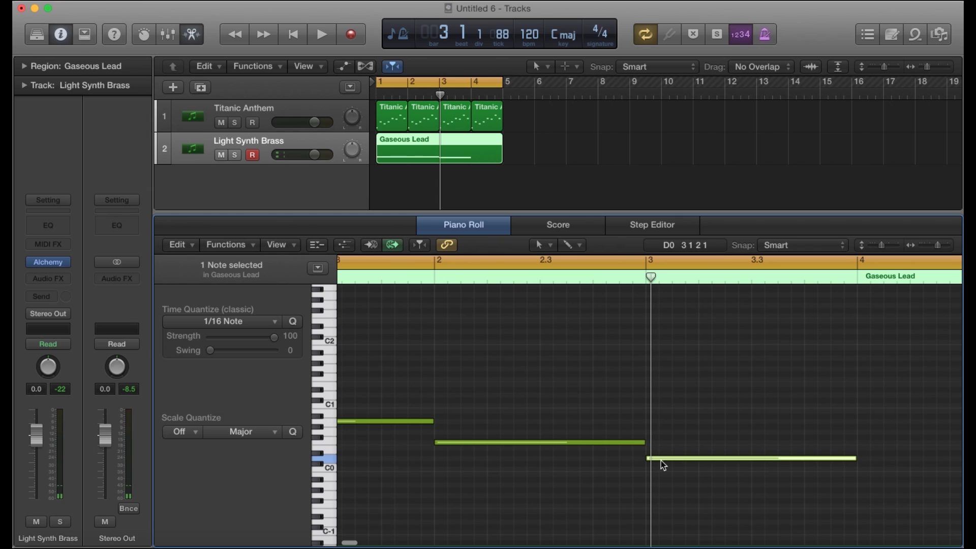
pyautogui.moveTo(614, 445)
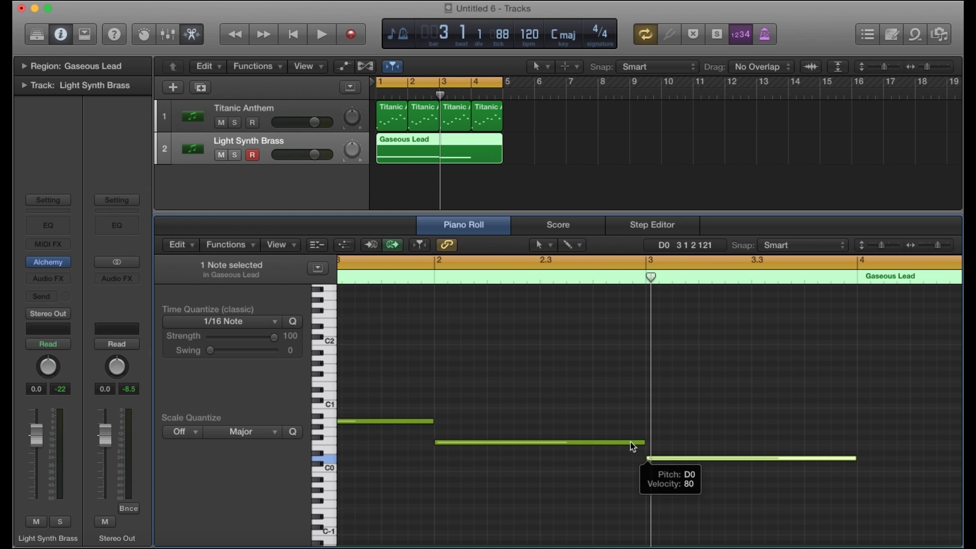
pyautogui.click(633, 443)
pyautogui.click(667, 451)
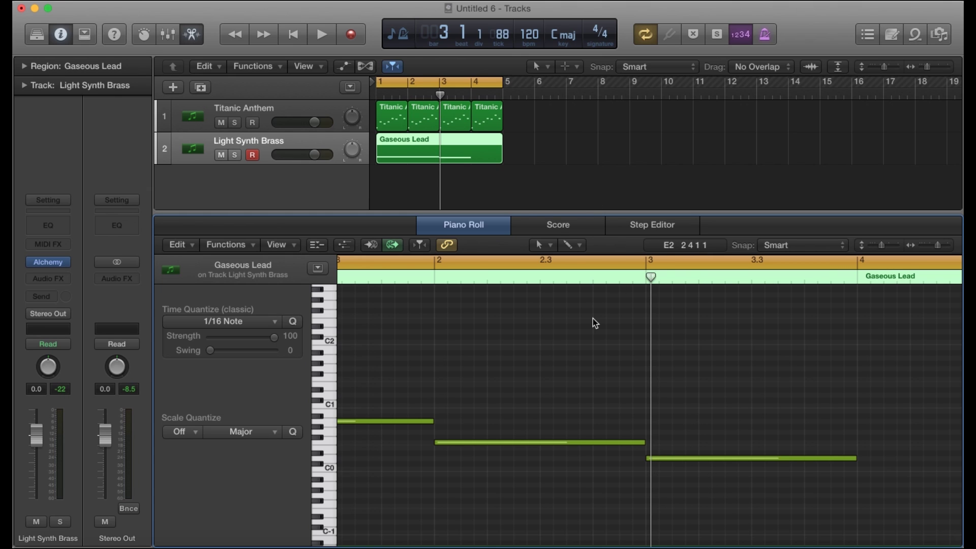
# Play the part and lengthen the D0 note to beat 3 of bar 4.
pyautogui.press('space')
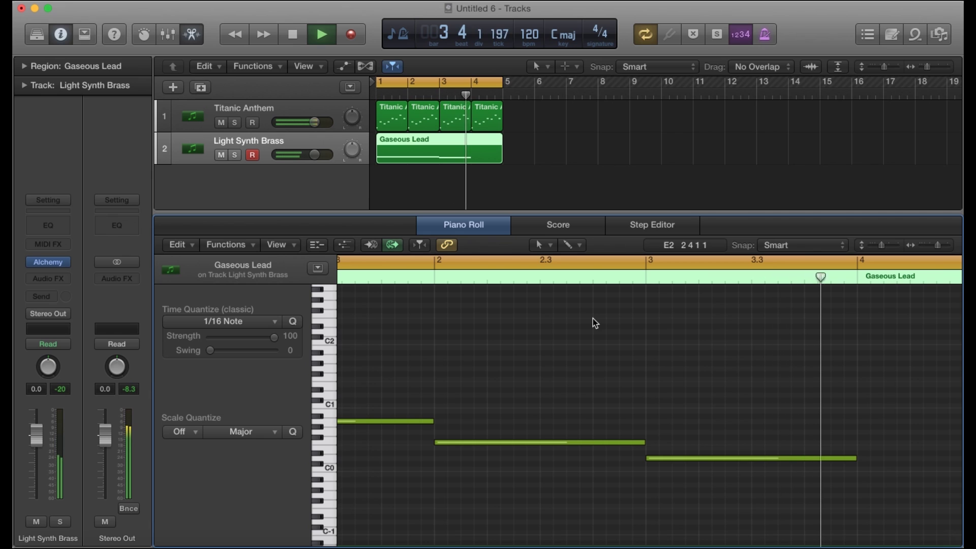
pyautogui.press('space')
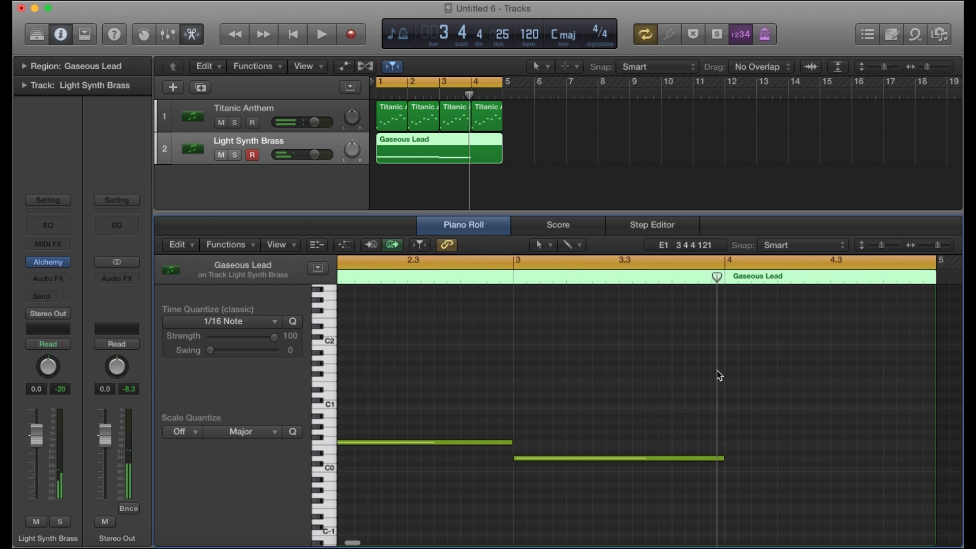
pyautogui.moveTo(703, 458); pyautogui.dragTo(810, 459)
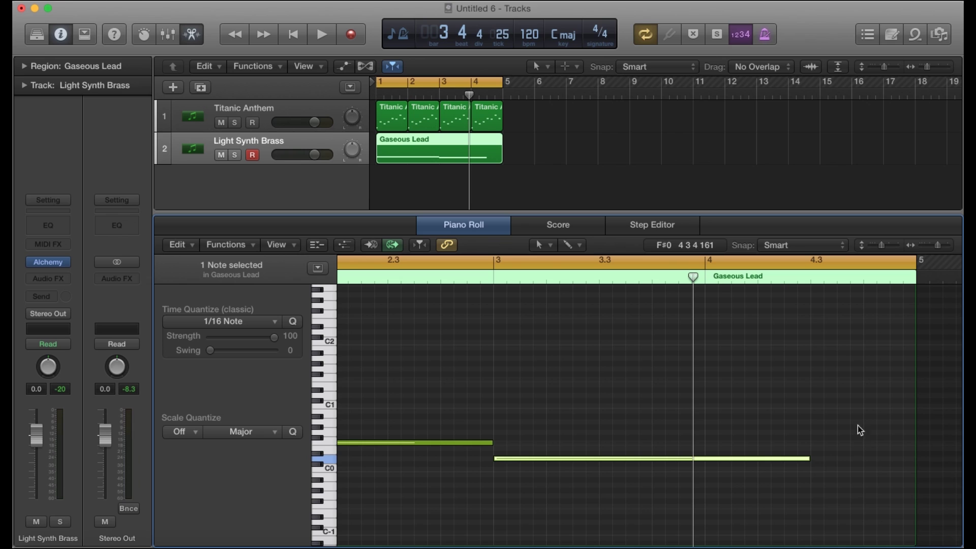
# Try an A0 note at beat 3 of bar 4, delete it, and play the part again.
pyautogui.click(812, 421)
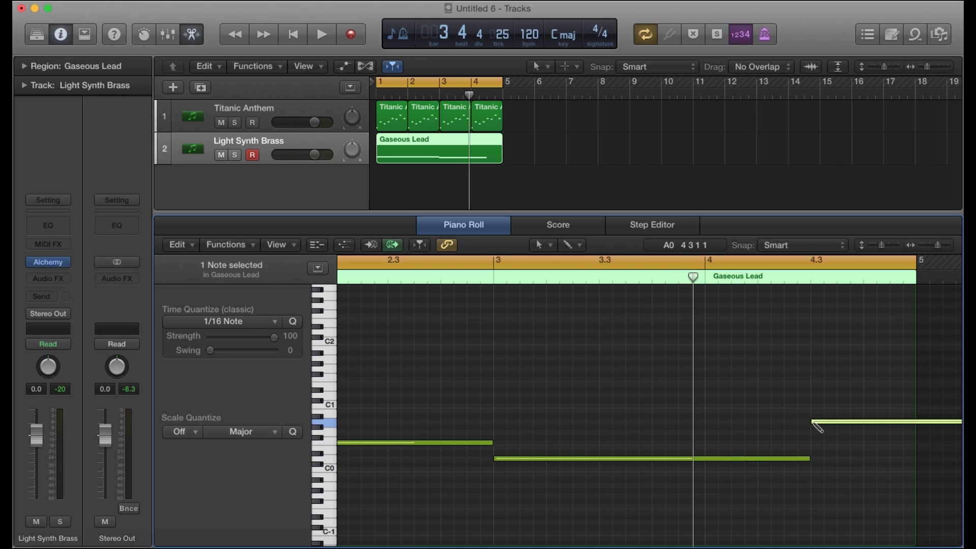
pyautogui.press('Delete')
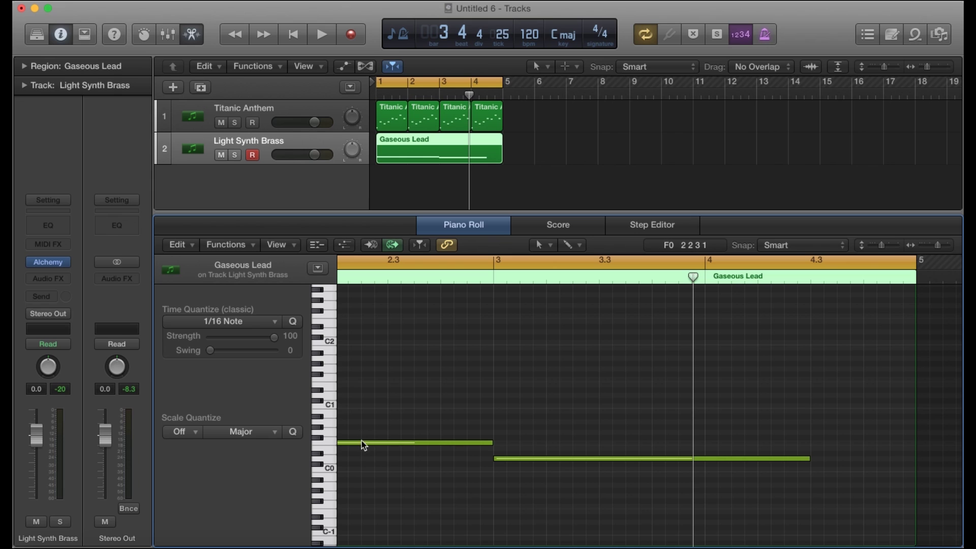
pyautogui.press('space')
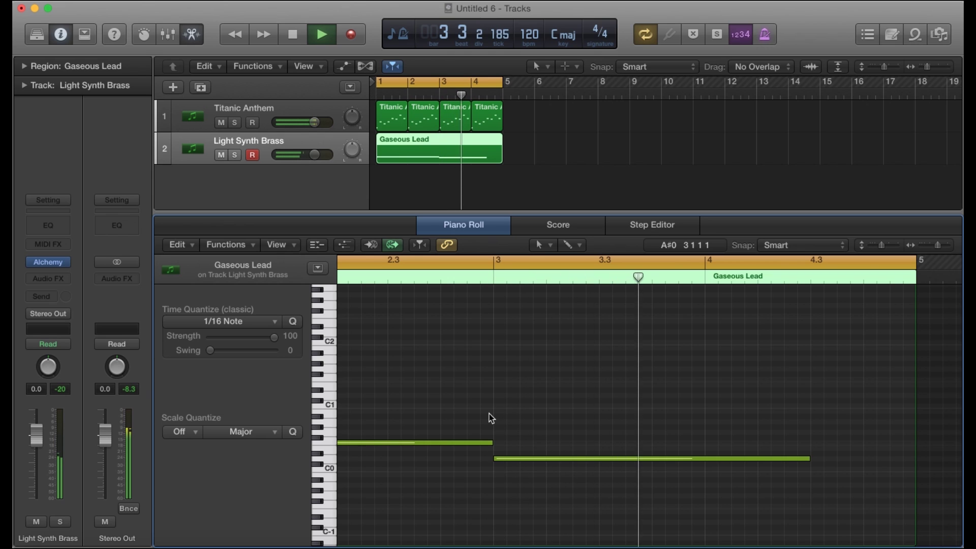
# Add a note near beat 3 of bar 4, raise it to G0, and shorten it to the end of bar 4.
pyautogui.press('space')
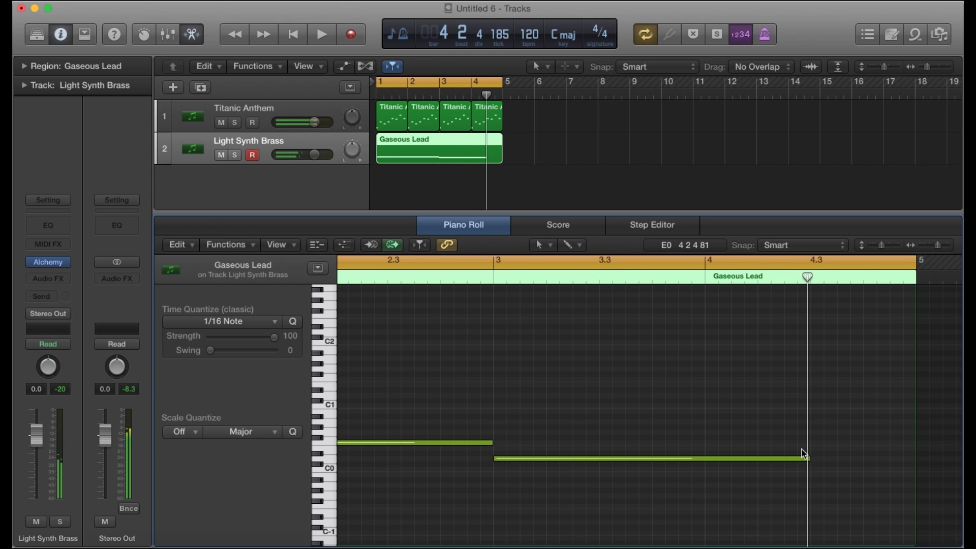
pyautogui.click(813, 444)
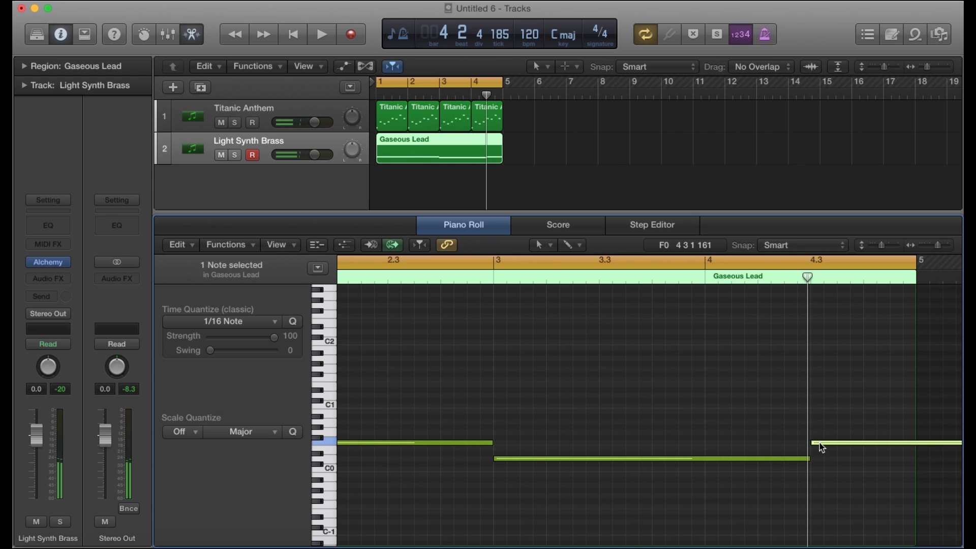
pyautogui.moveTo(811, 441); pyautogui.dragTo(812, 436)
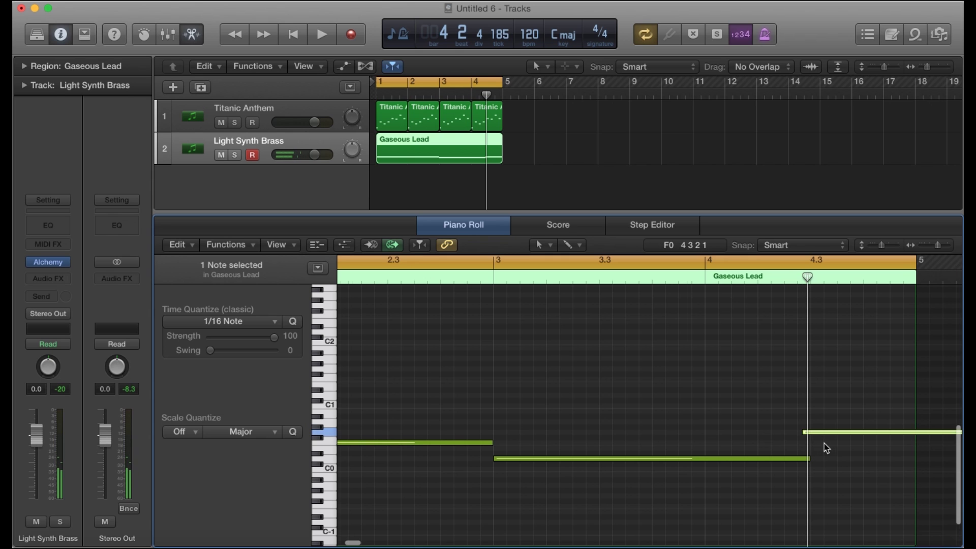
pyautogui.scroll(-10, 824, 444)
pyautogui.scroll(8, 620, 458)
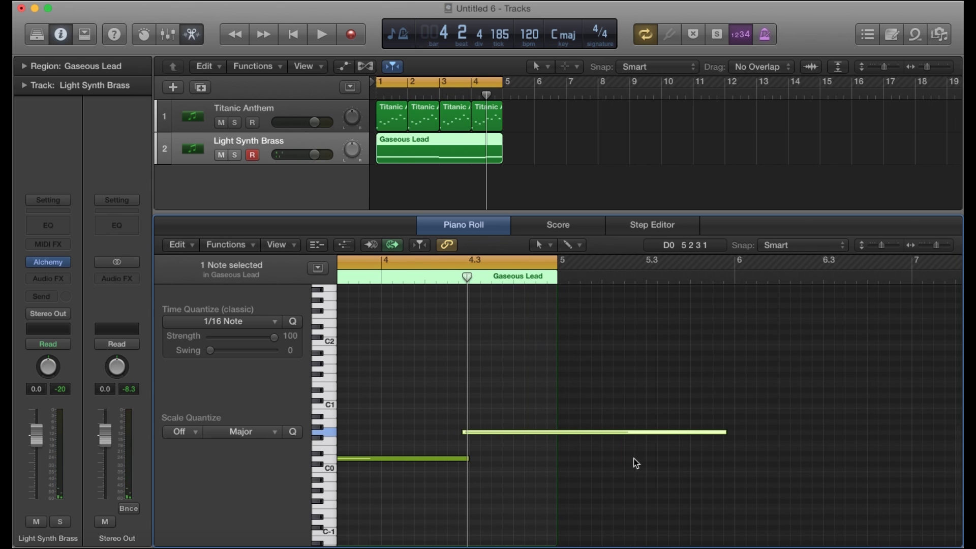
pyautogui.moveTo(725, 432); pyautogui.dragTo(553, 432)
pyautogui.hscroll(-3, 634, 443)
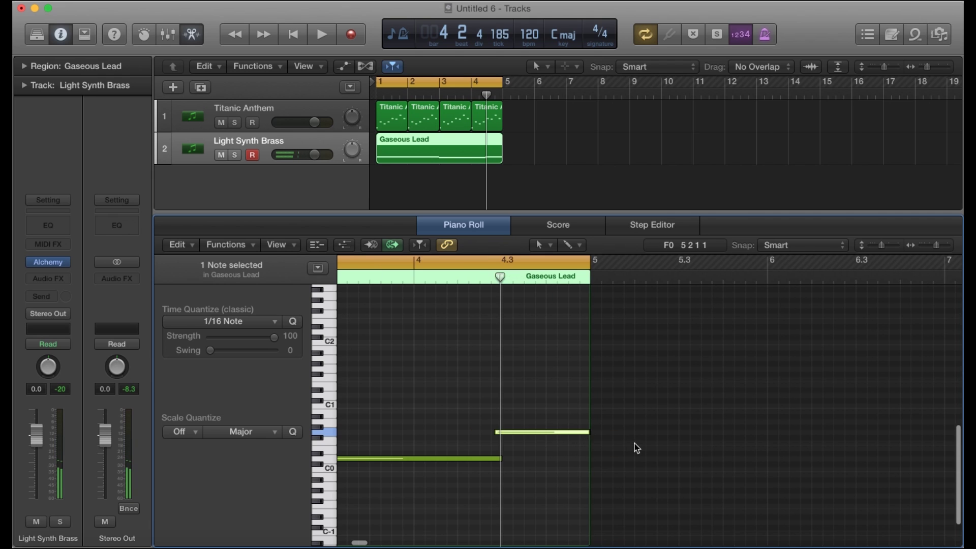
# Play the part and trim the start of the G0 note to where the D0 note ends, keeping its end at bar 5.
pyautogui.press('space')
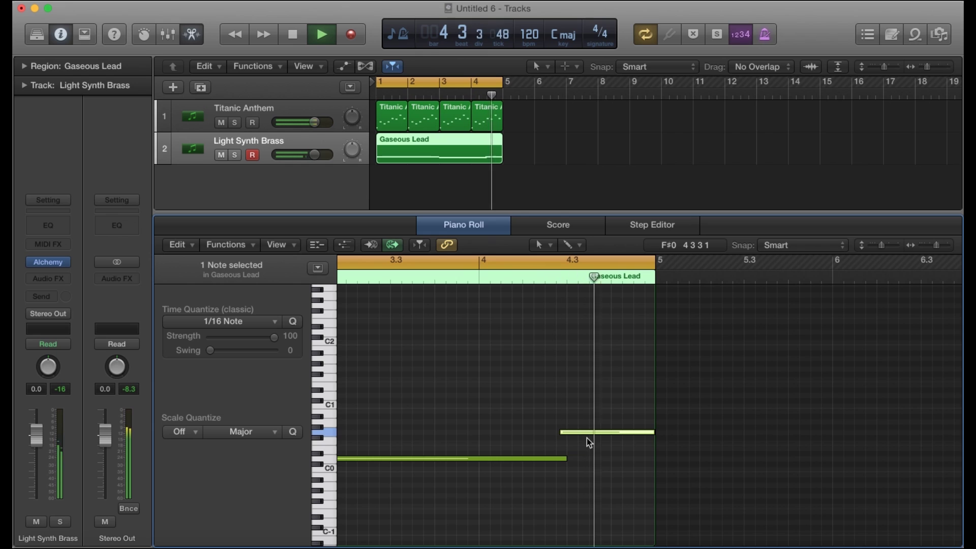
pyautogui.press('space')
pyautogui.click(561, 417)
pyautogui.click(571, 432)
pyautogui.moveTo(571, 432); pyautogui.dragTo(577, 431)
pyautogui.moveTo(661, 432); pyautogui.dragTo(653, 432)
pyautogui.hscroll(-5, 548, 416)
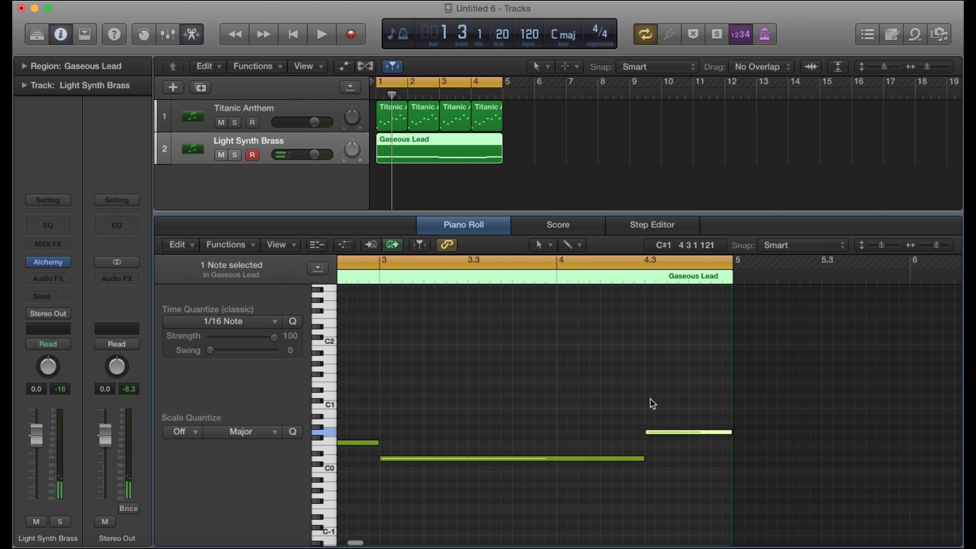
# Play the four-bar loop with the G0 ending and review the complete accompaniment line in the piano roll.
pyautogui.hscroll(-8, 648, 412)
pyautogui.press('space')
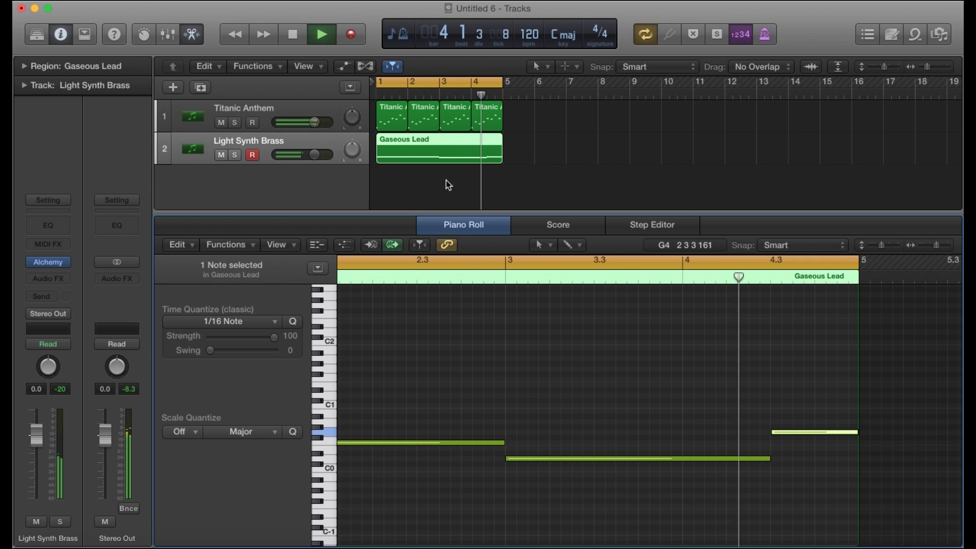
pyautogui.press('space')
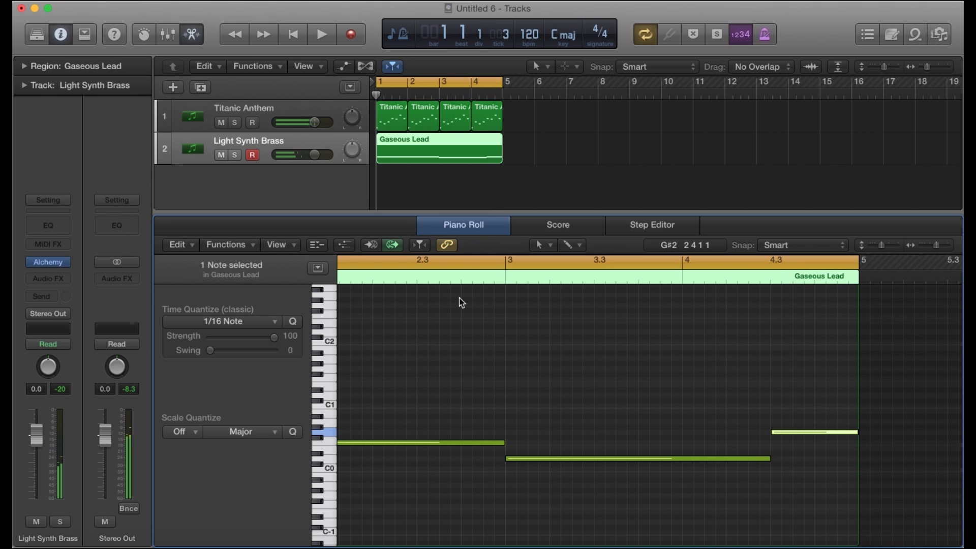
pyautogui.hscroll(-4, 464, 335)
pyautogui.scroll(-1, 464, 334)
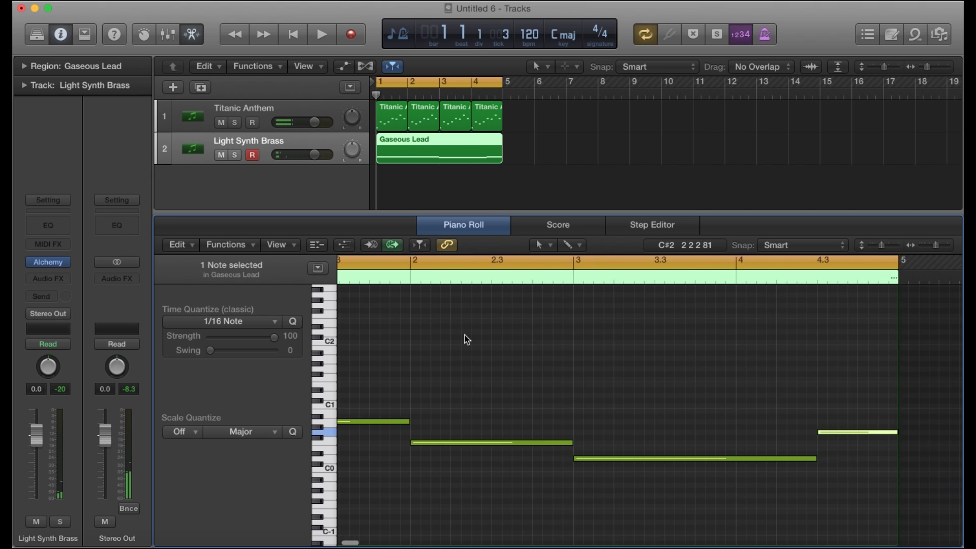
pyautogui.scroll(-4, 464, 334)
pyautogui.hscroll(-3, 465, 334)
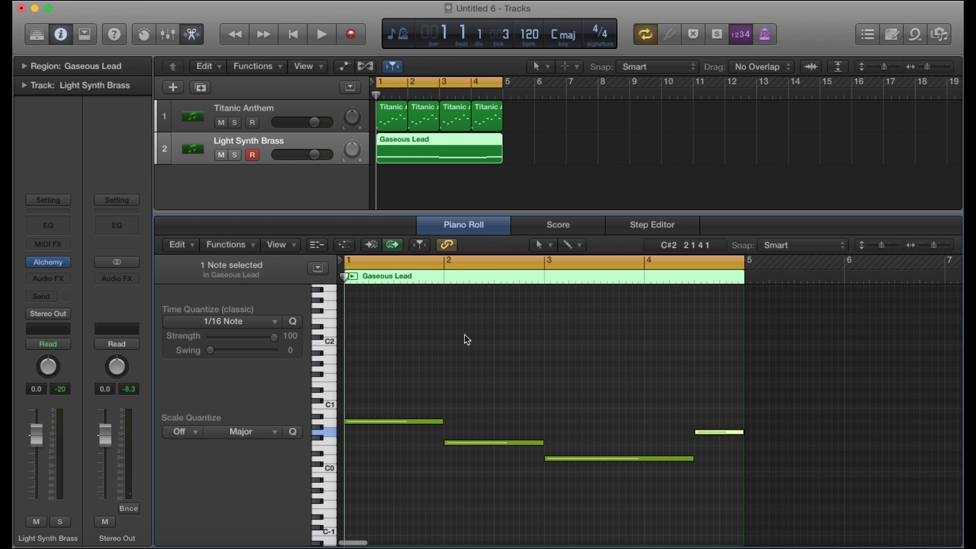